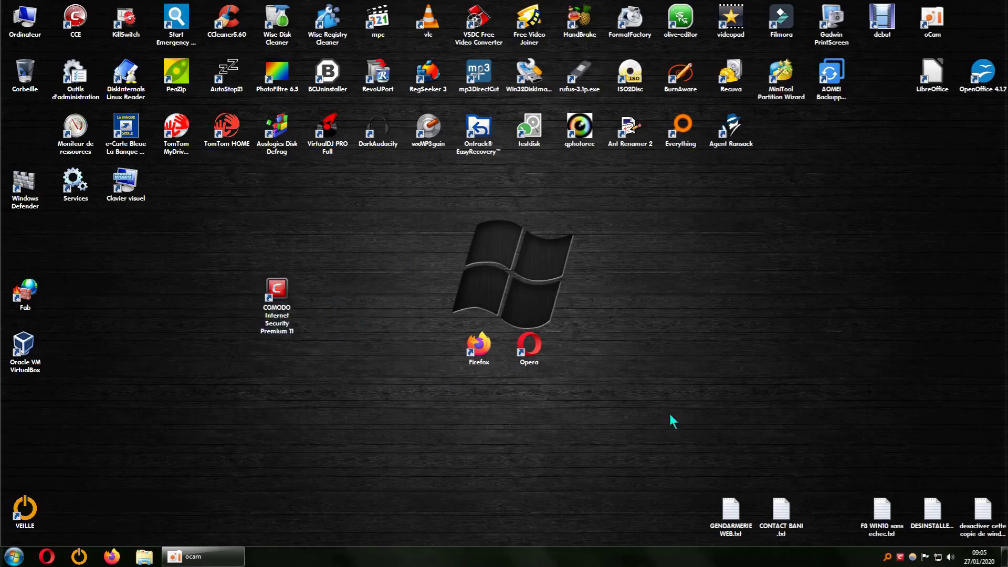
- Quit the Everything search tool running in the background
right_click(900, 558)
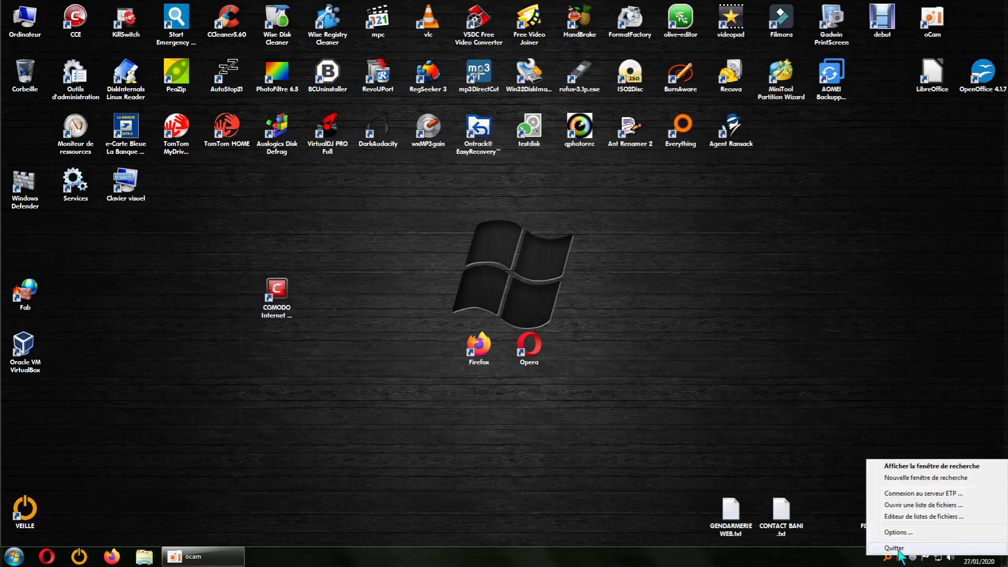
left_click(900, 558)
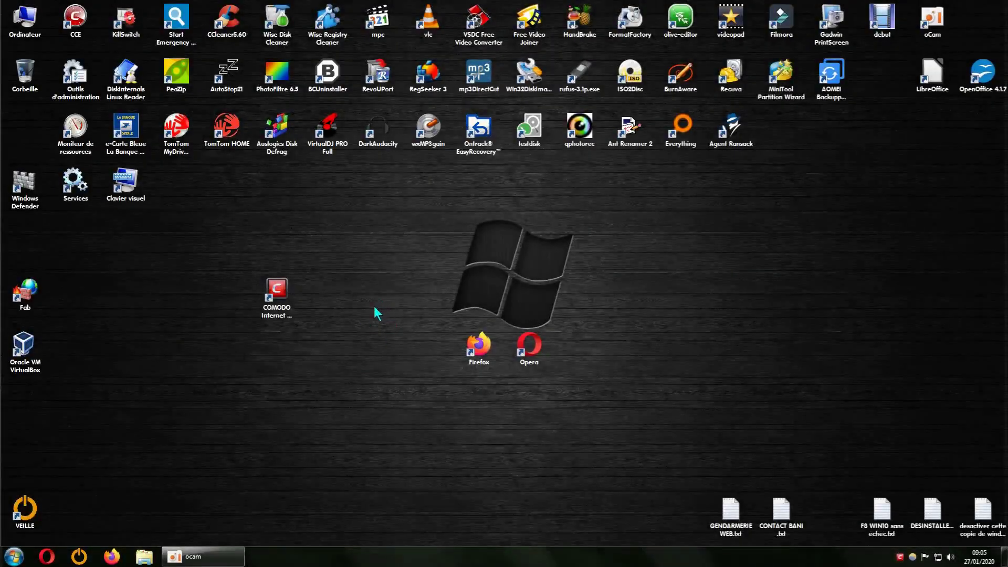
- Try to launch COMODO Internet Security Premium 11 from its desktop shortcut and cancel the search for the missing target
double_click(281, 290)
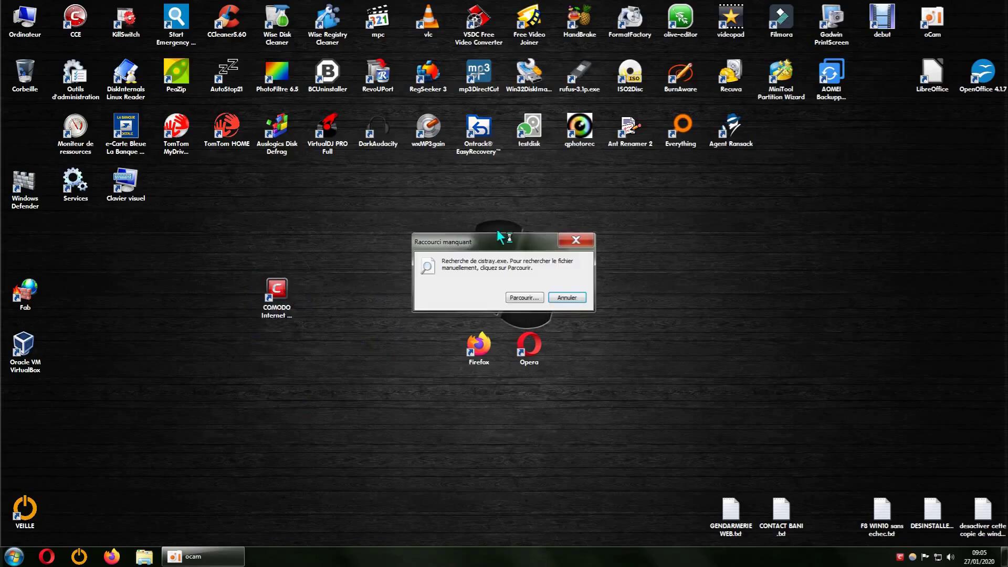
left_click_drag(487, 242, 592, 218)
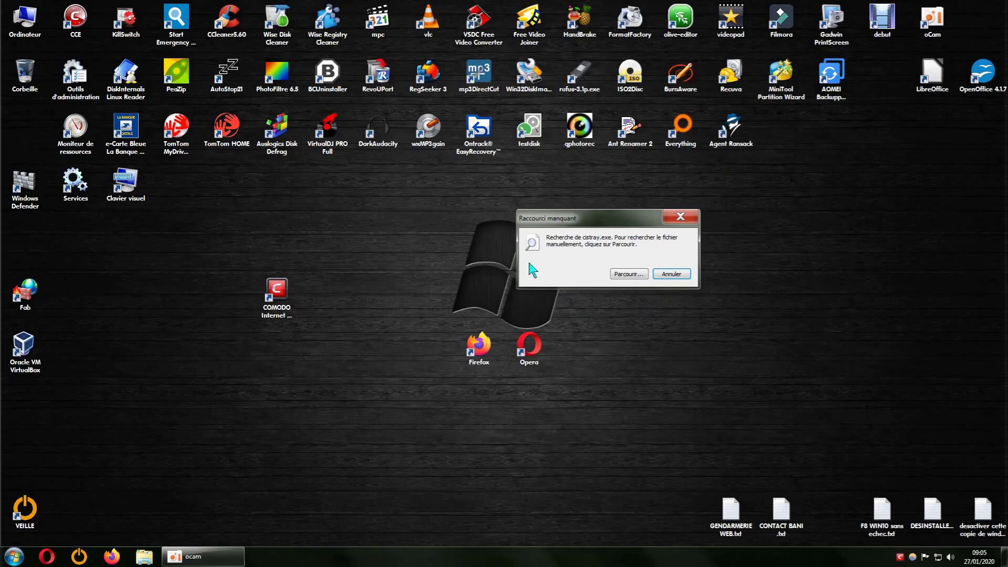
left_click(680, 219)
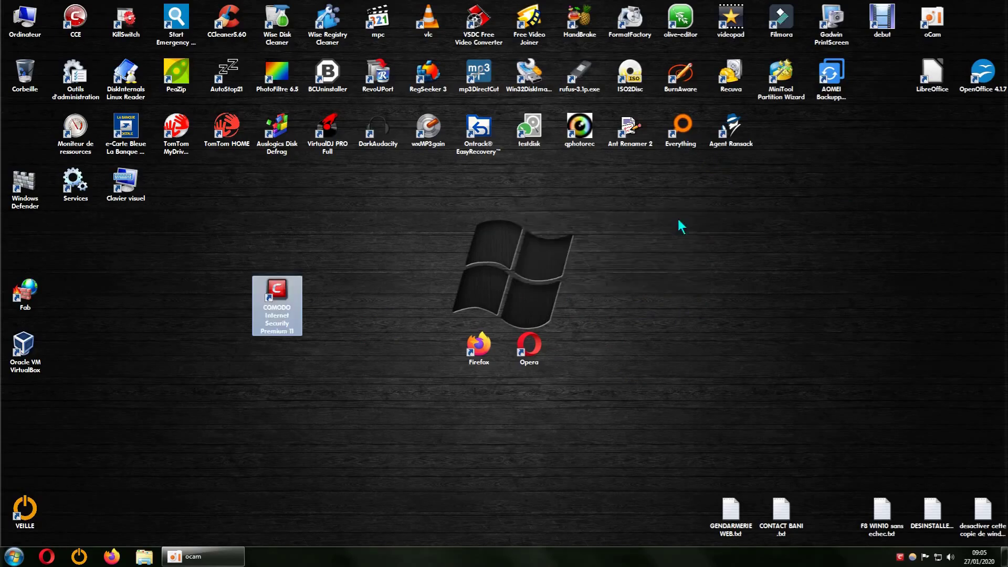
- Open the Everything search tool and search for cistray.exe
double_click(682, 128)
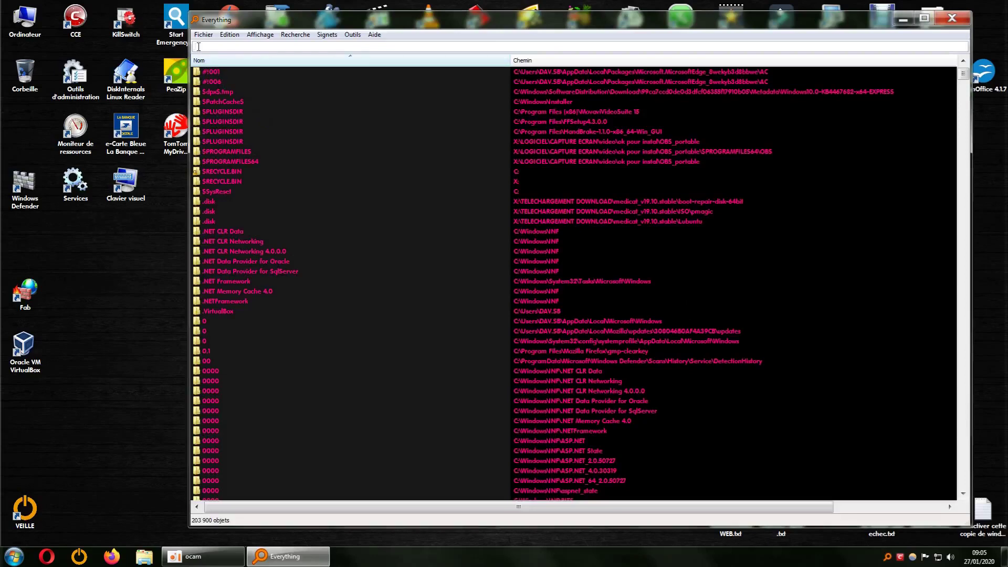
type("cistr")
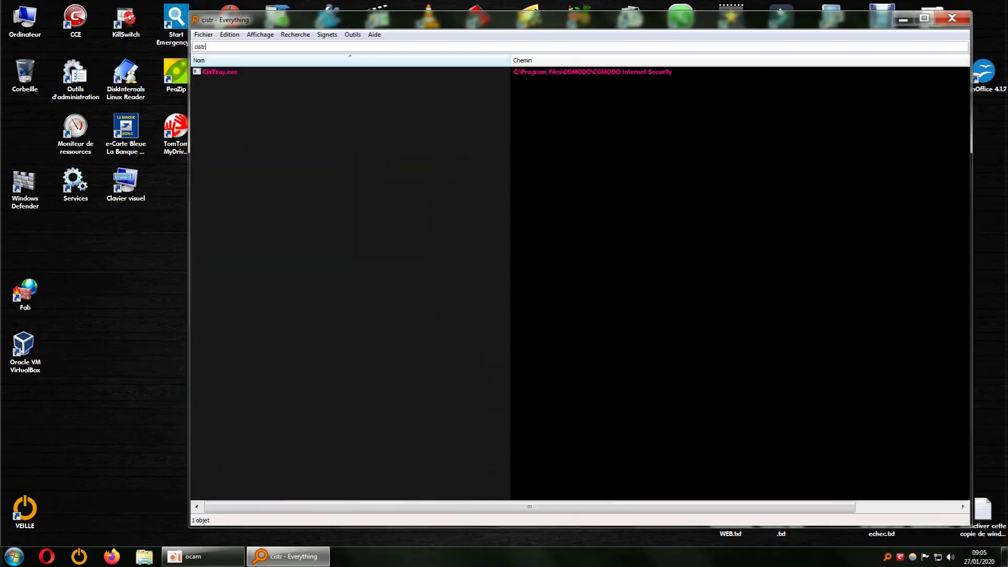
type("ay.exe")
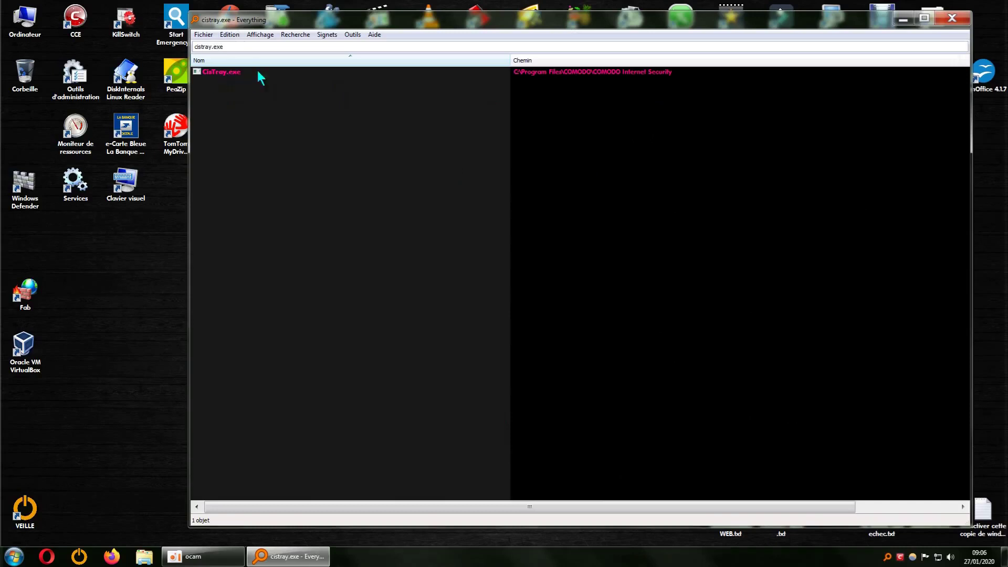
- Try to open CisTray.exe from the search result and dismiss the error message
left_click(231, 72)
right_click(233, 74)
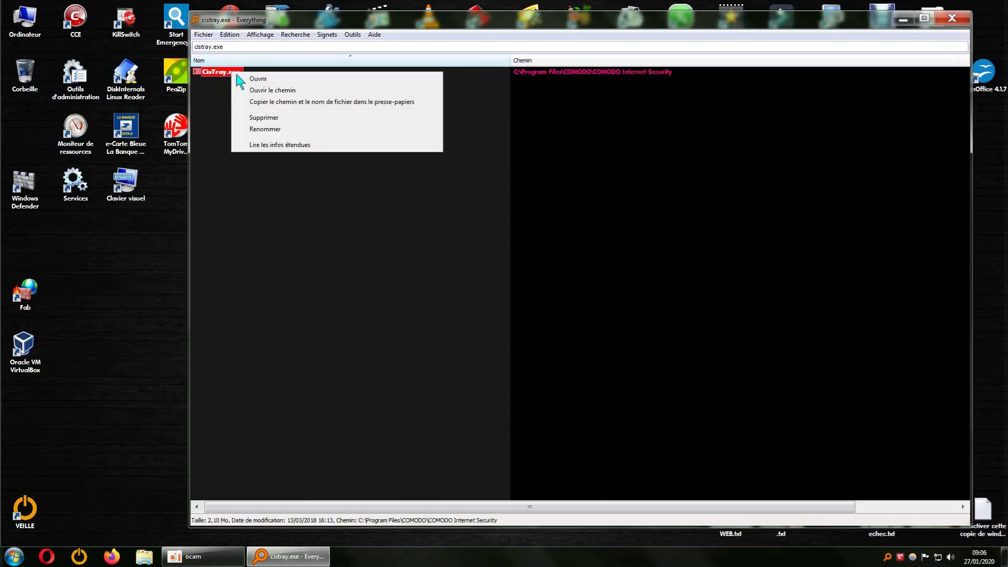
left_click(255, 79)
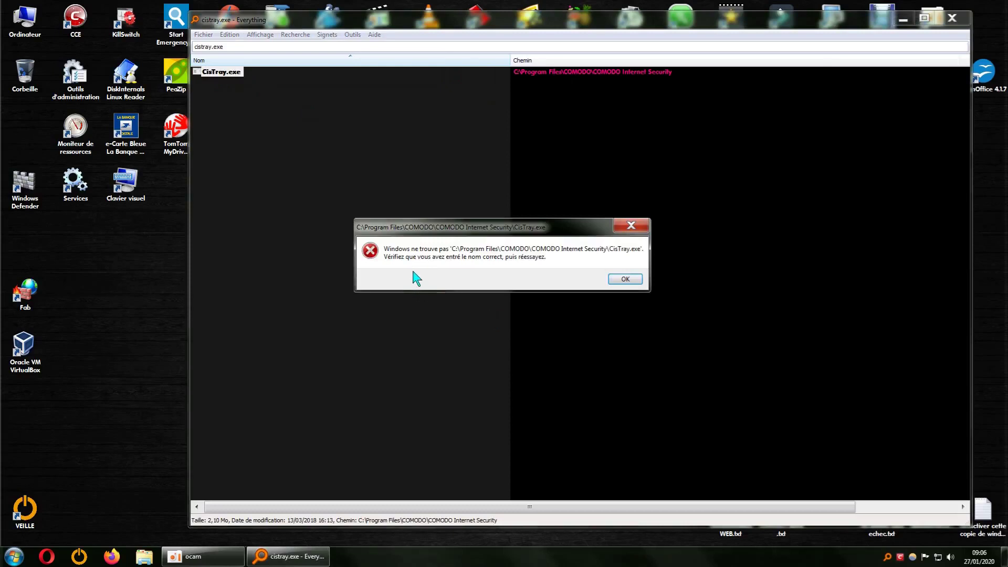
left_click(640, 229)
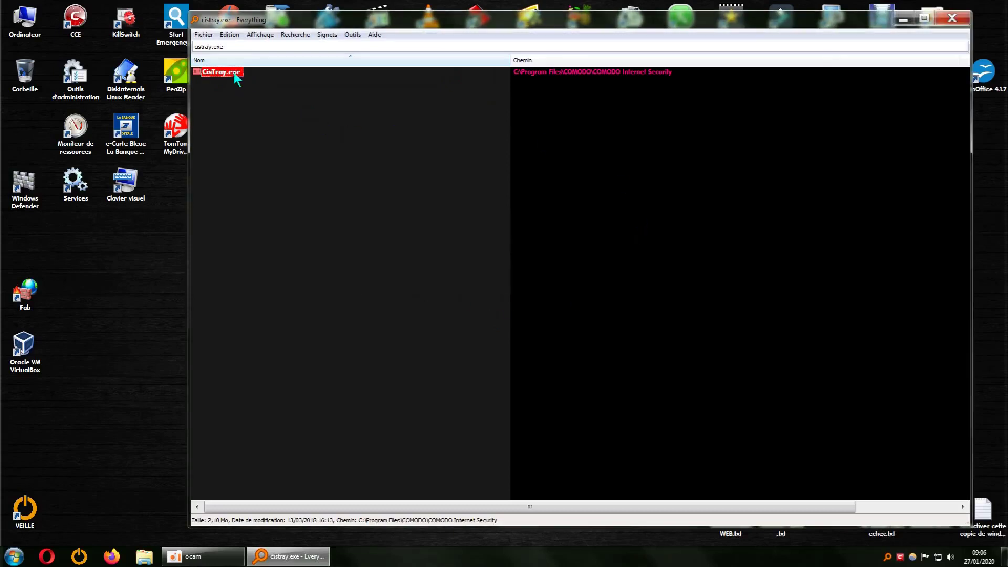
- Open the folder containing CisTray.exe and place its restored, non-maximized window over the search window
right_click(235, 74)
left_click(287, 93)
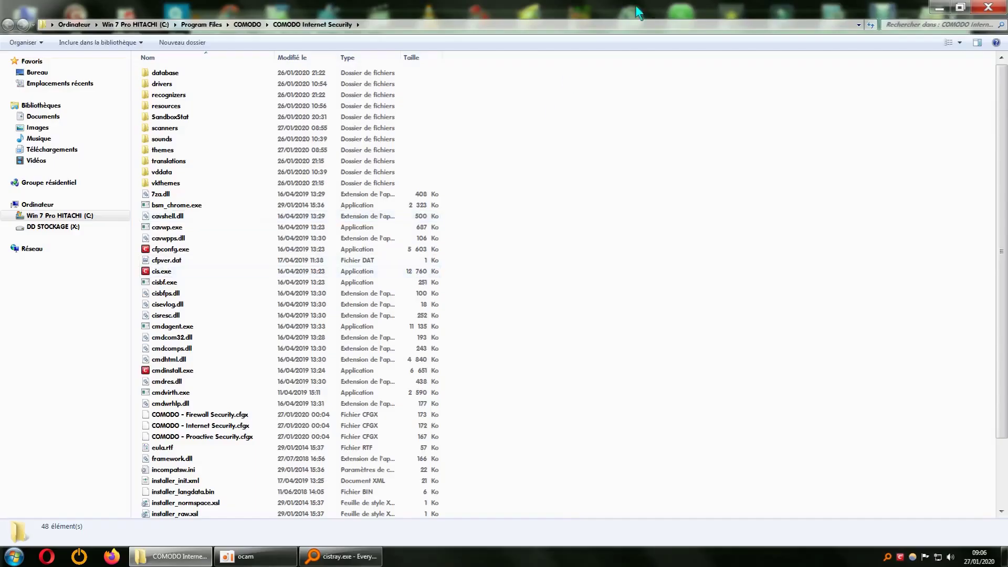
left_click(960, 7)
left_click_drag(579, 29, 677, 237)
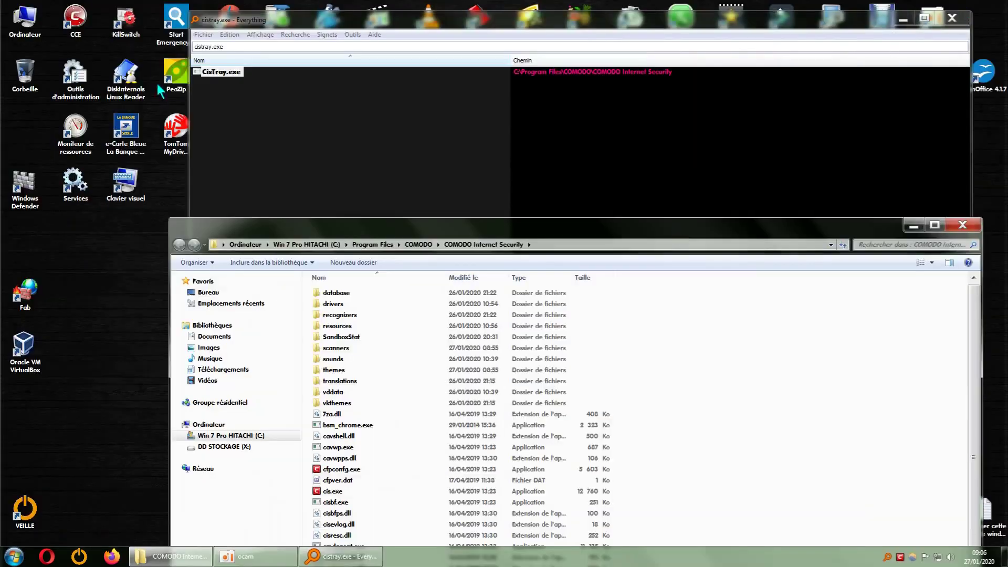
left_click(250, 101)
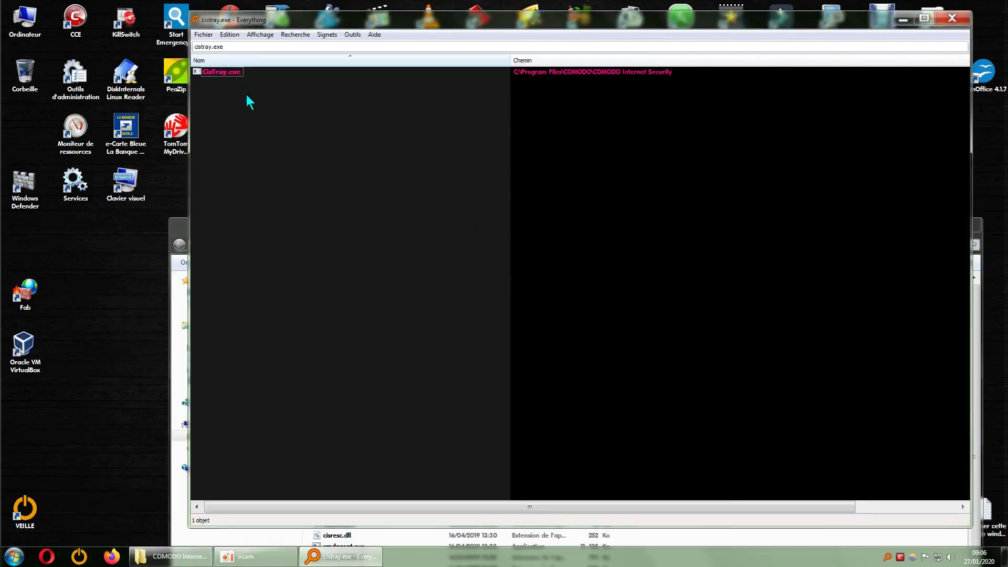
left_click(182, 223)
left_click_drag(483, 224, 441, 16)
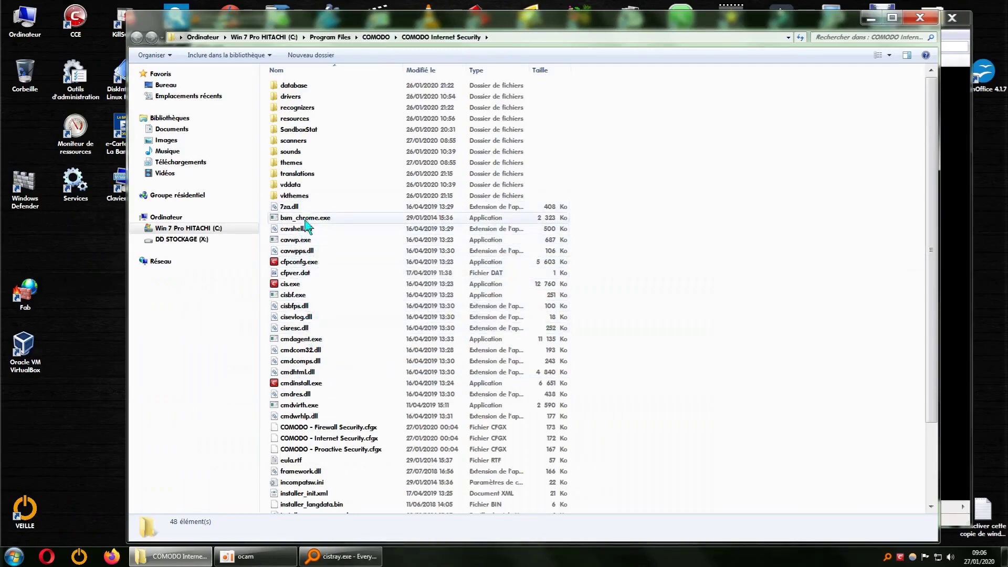
- Look through the COMODO Internet Security folder, run cis.exe from it and close the program window it opens
left_click(303, 73)
left_click(302, 74)
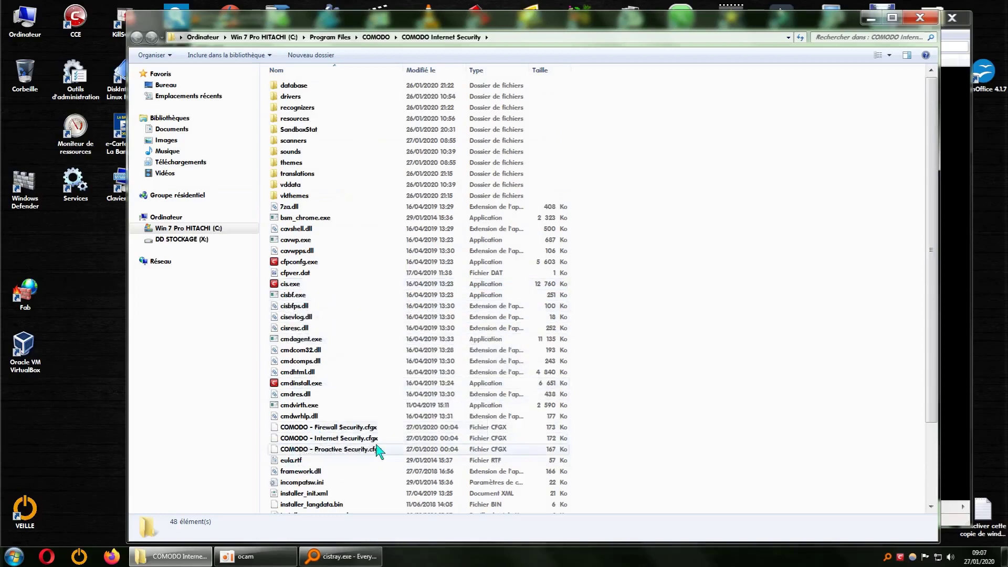
scroll(304, 396, "down", 2)
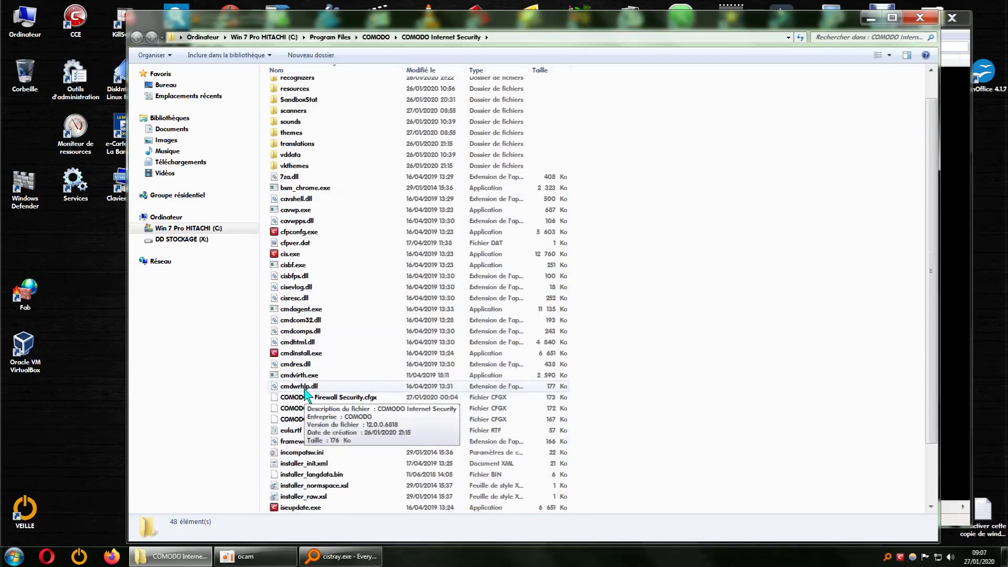
scroll(306, 395, "down", 1)
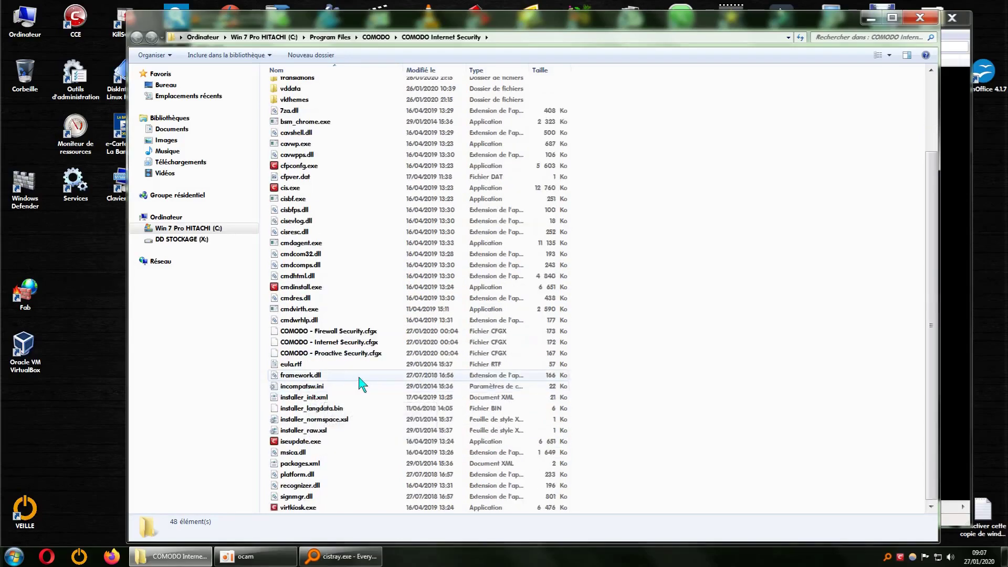
scroll(353, 409, "up", 3)
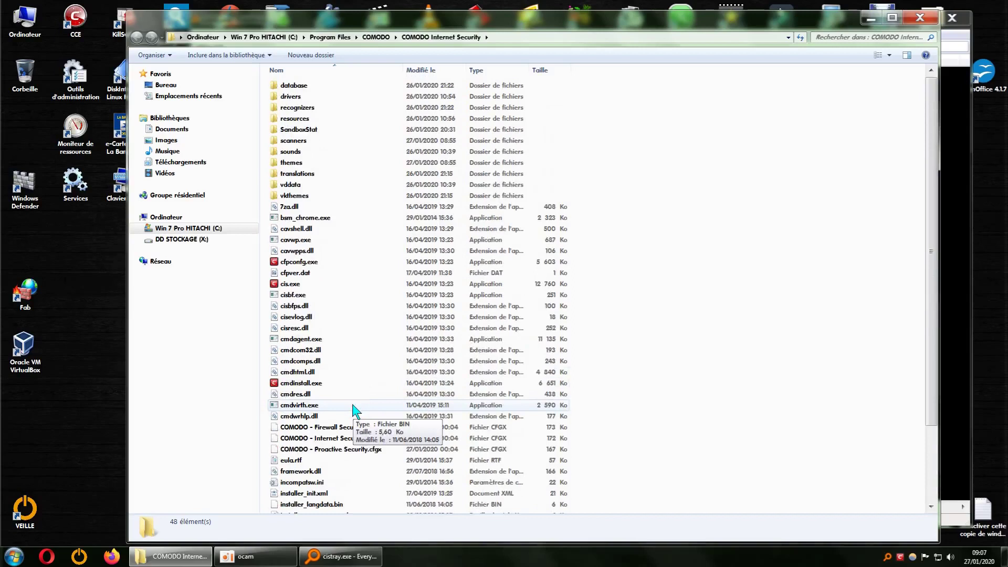
left_click(291, 286)
double_click(292, 286)
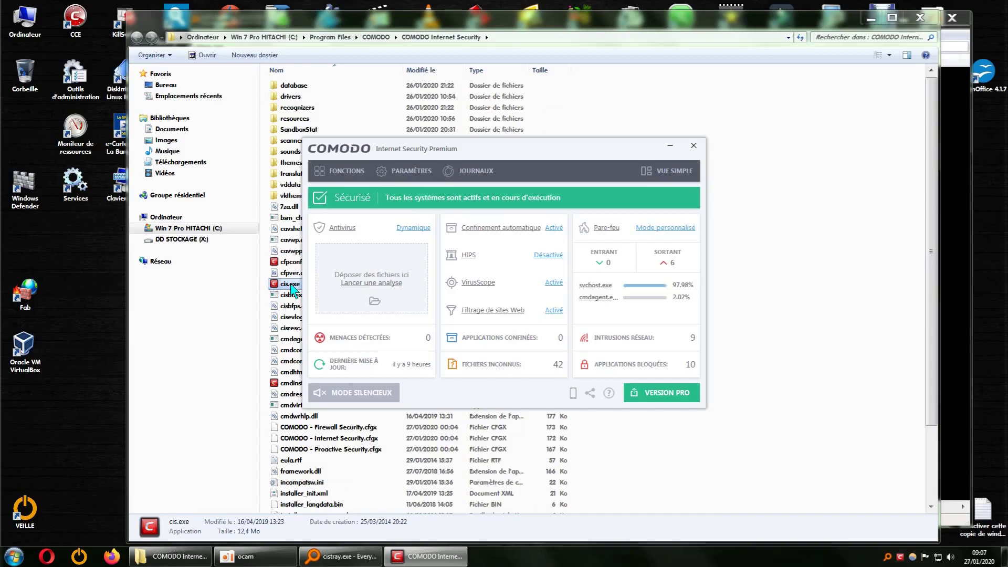
left_click(694, 146)
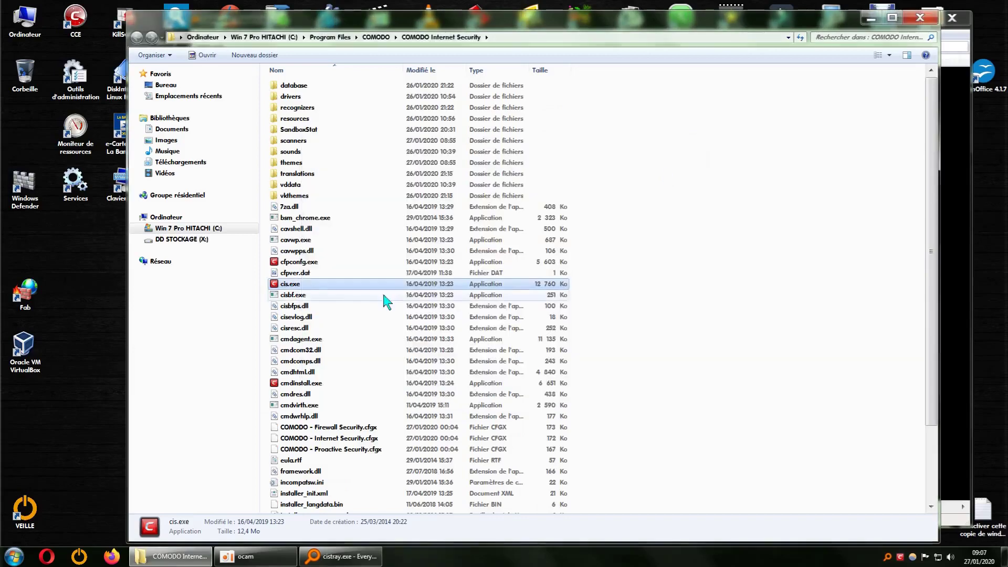
- Examine the general and detailed file properties of cis.exe, including its version and dates, and close the properties
right_click(296, 292)
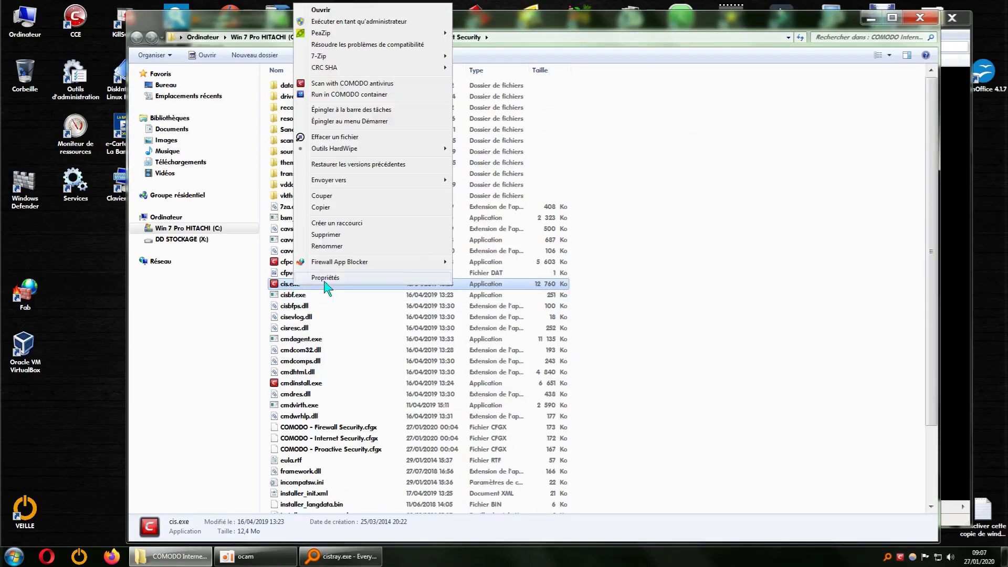
left_click(326, 278)
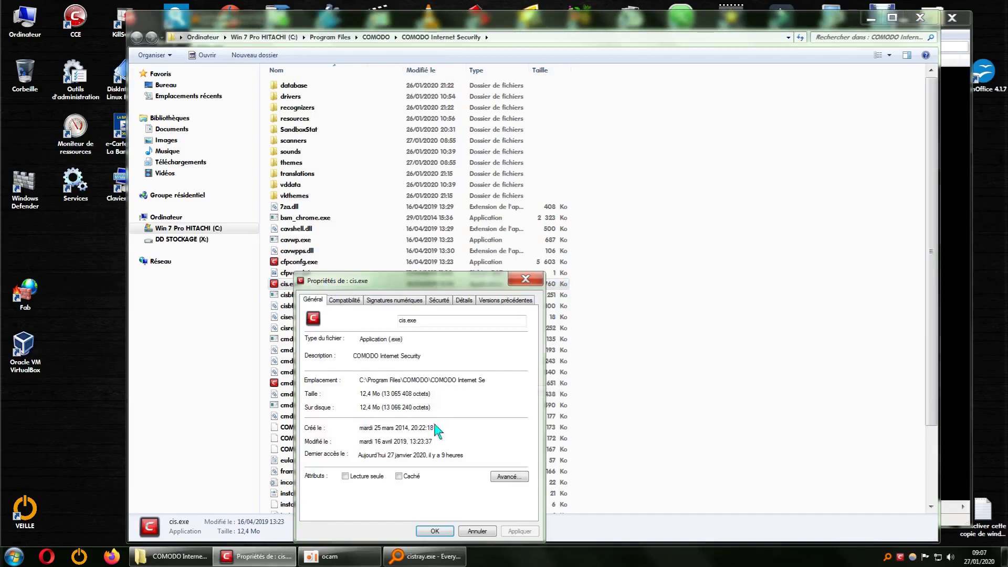
left_click(465, 300)
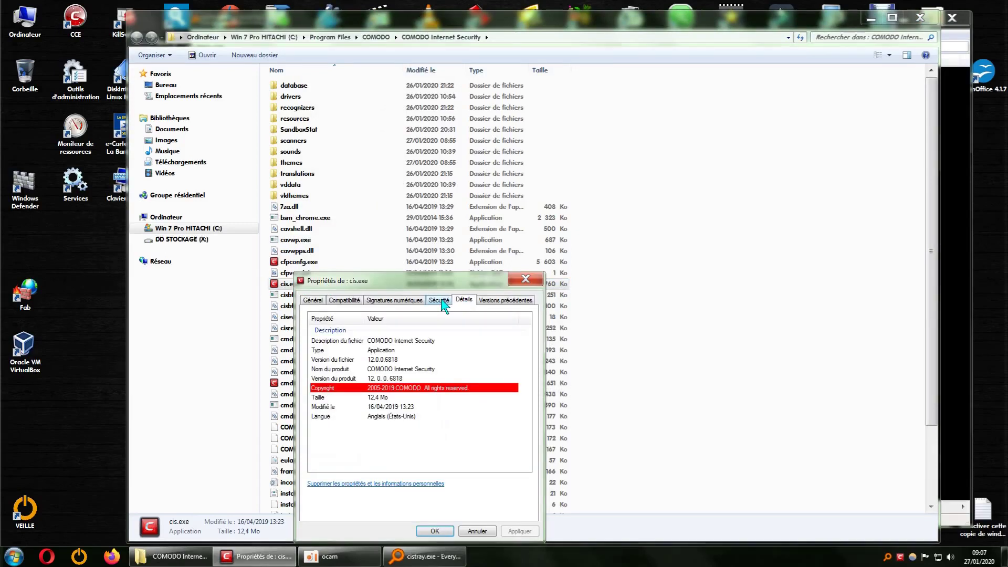
left_click(313, 300)
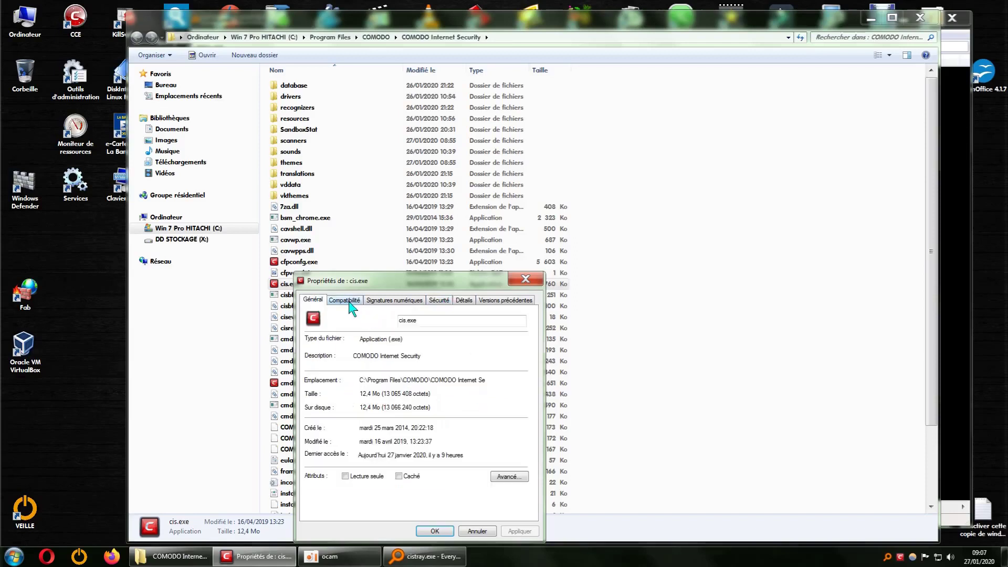
left_click(461, 302)
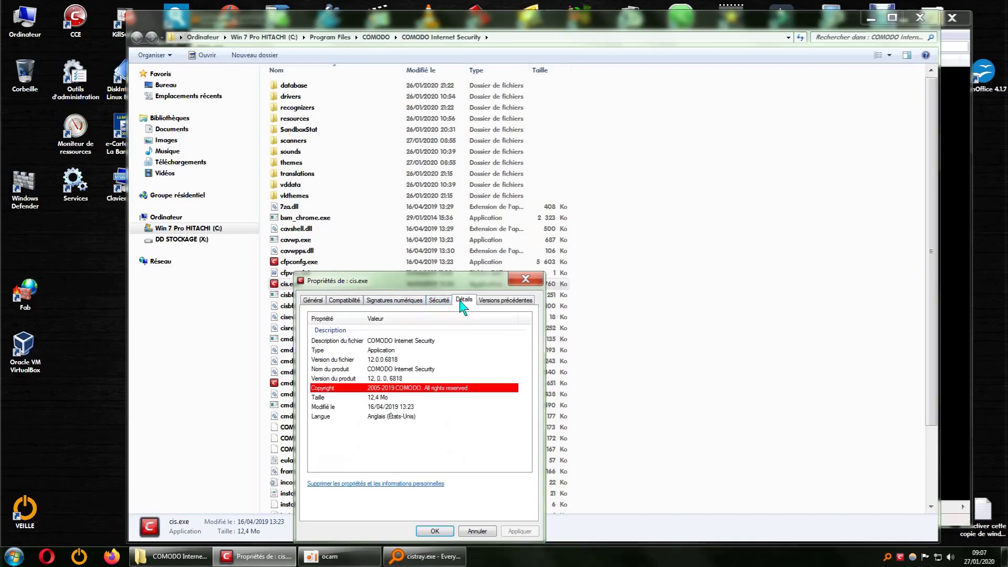
left_click(525, 278)
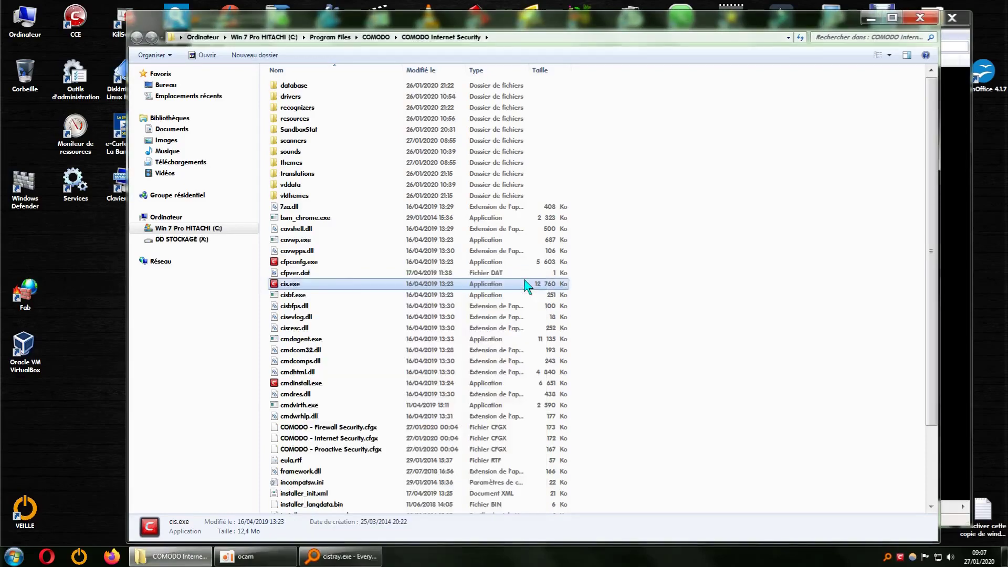
- Run cis.exe again, view the COMODO main window, and close both it and the program folder
double_click(288, 286)
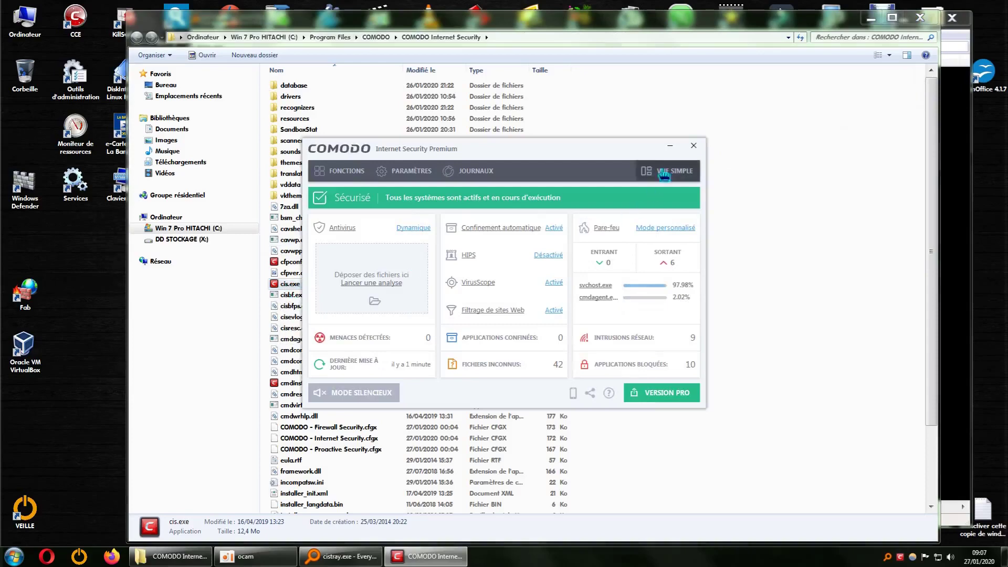
left_click(695, 148)
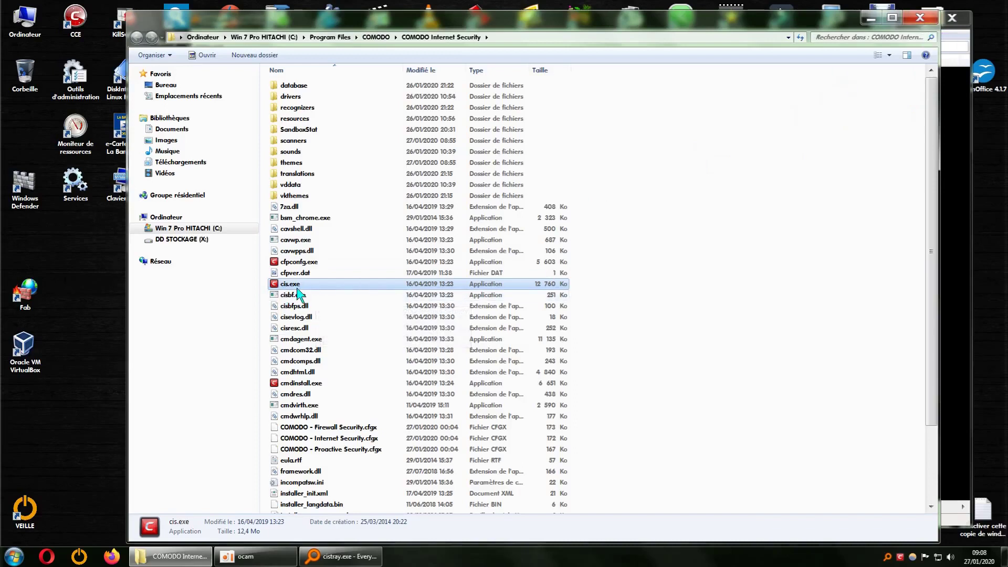
left_click(920, 19)
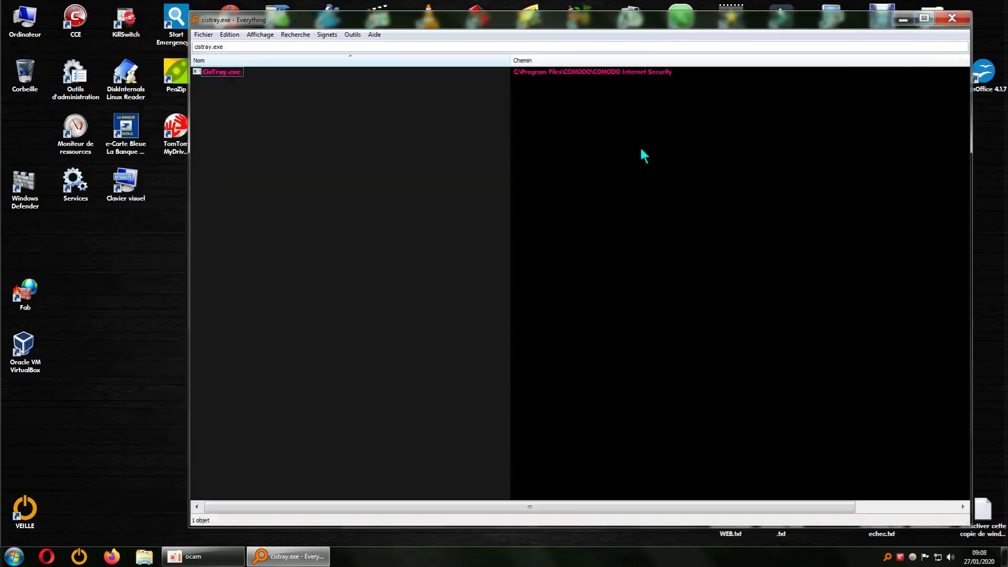
- Retry opening CisTray.exe from the search result, dismiss the error and close the Everything window
right_click(229, 73)
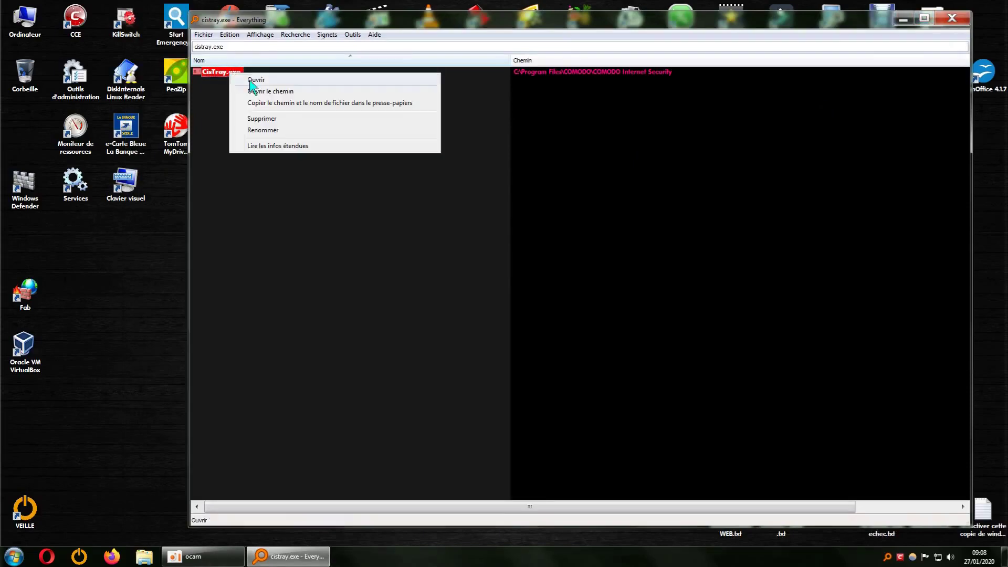
left_click(237, 79)
left_click(625, 279)
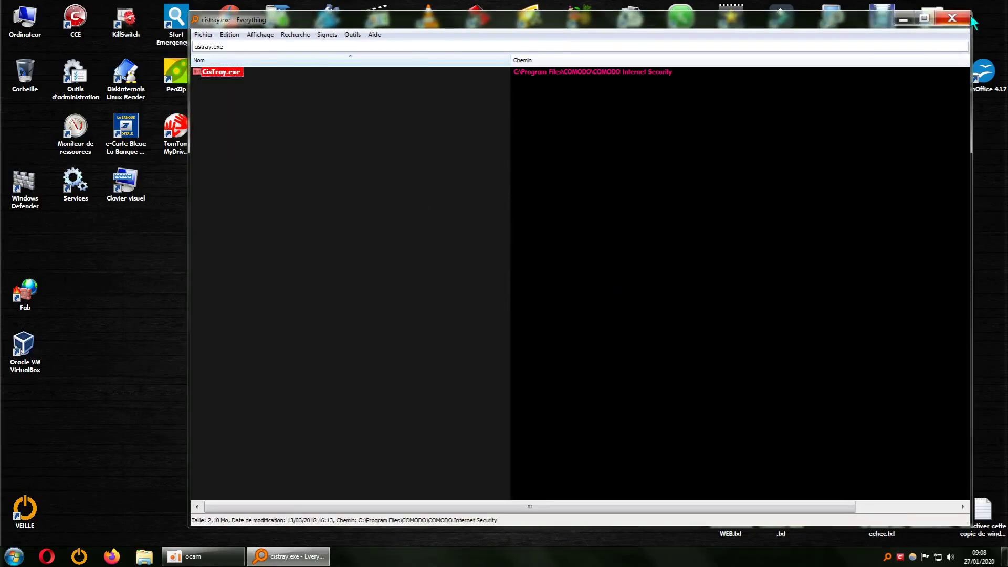
left_click(952, 18)
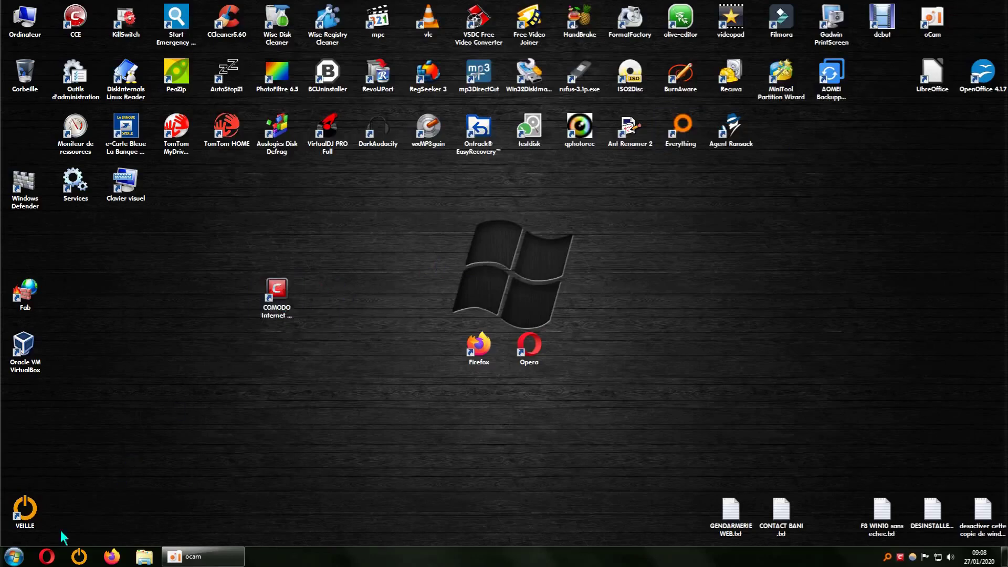
- Launch the COMODO Internet Security Premium 11 shortcut from its COMODO program group
left_click(18, 557)
left_click(45, 512)
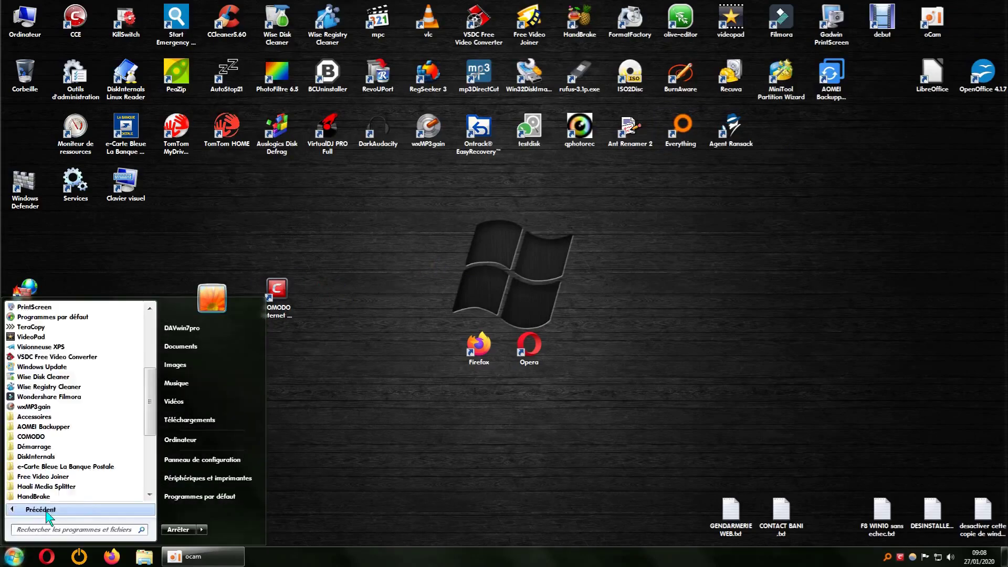
scroll(113, 451, "down", 2)
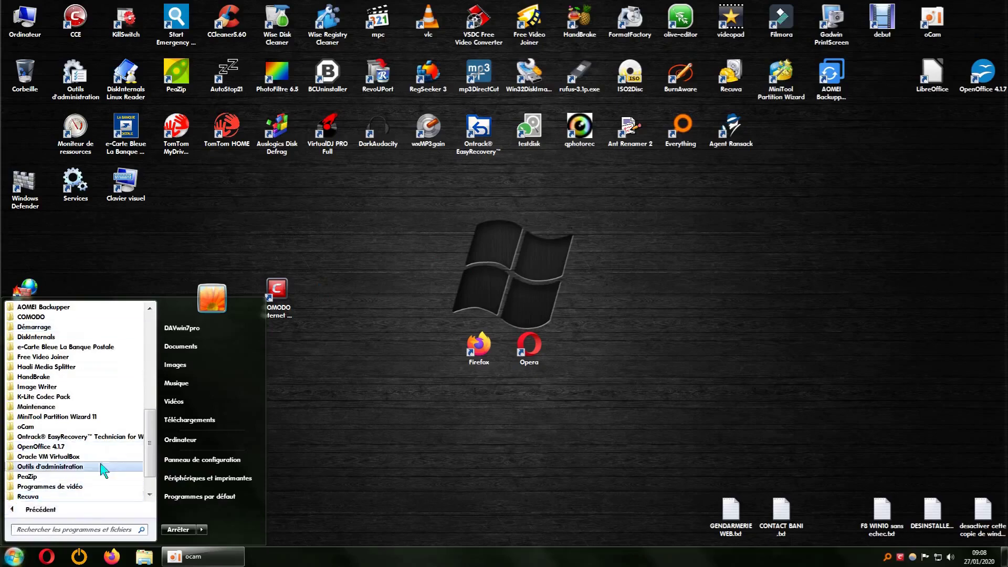
left_click(33, 317)
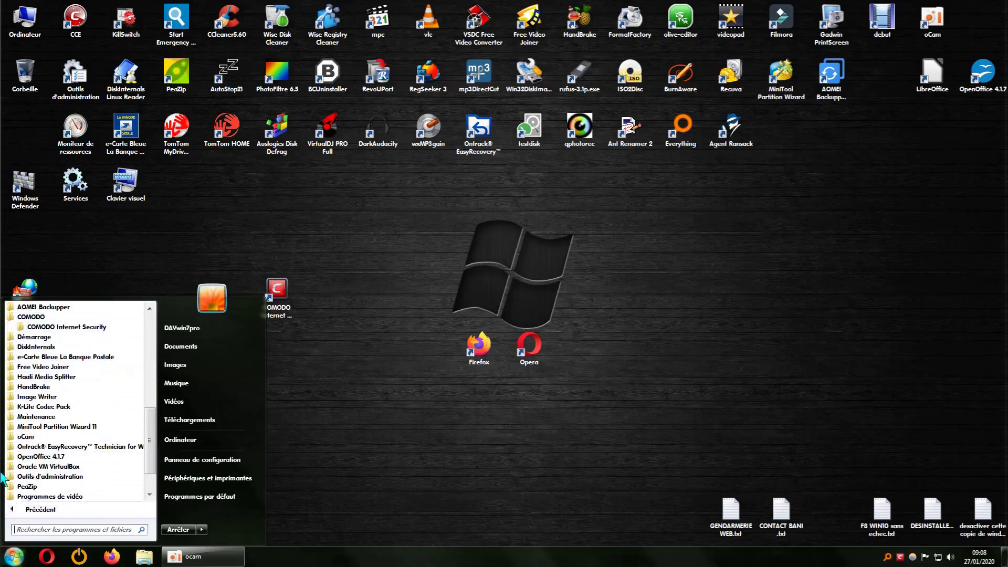
left_click(47, 326)
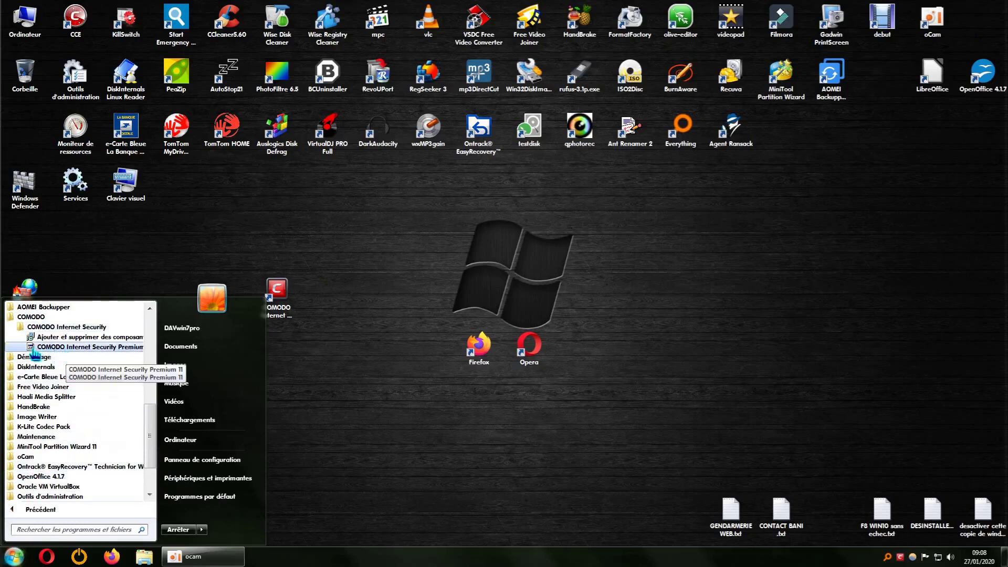
left_click(73, 349)
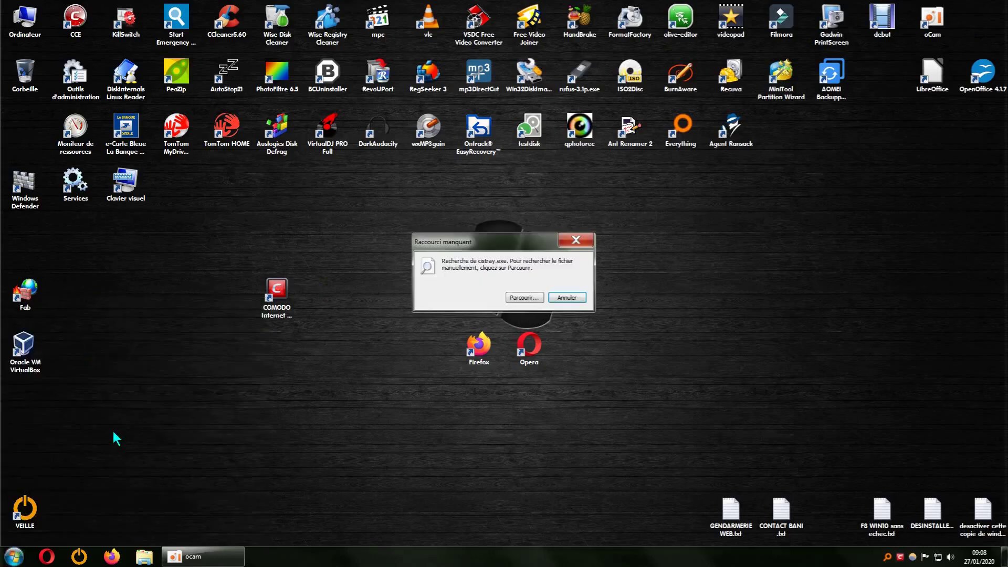
- Relink the missing shortcut to cis.exe in C:\Program Files\COMODO\COMODO Internet Security, and close the COMODO window that opens
left_click(524, 297)
left_click(304, 358)
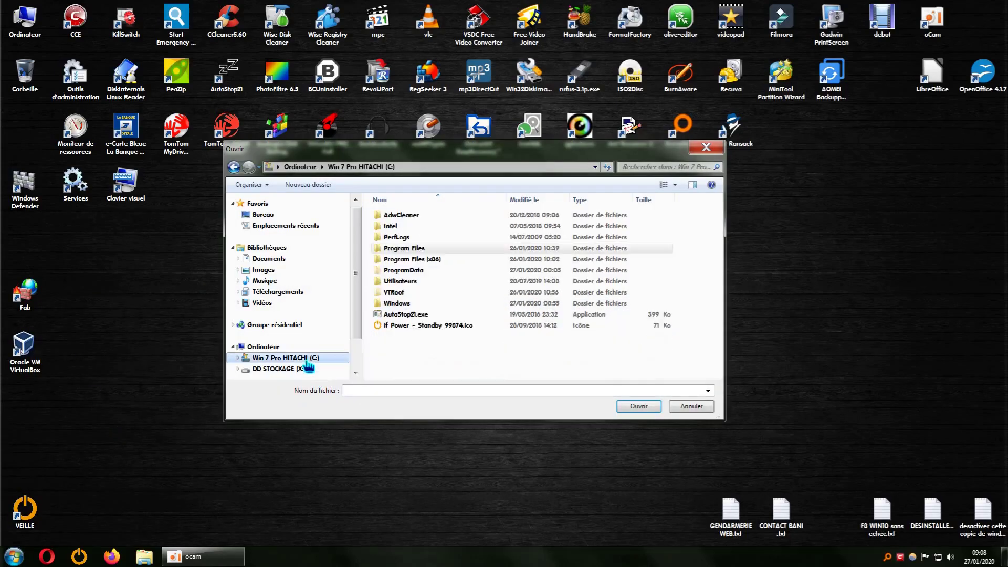
double_click(418, 249)
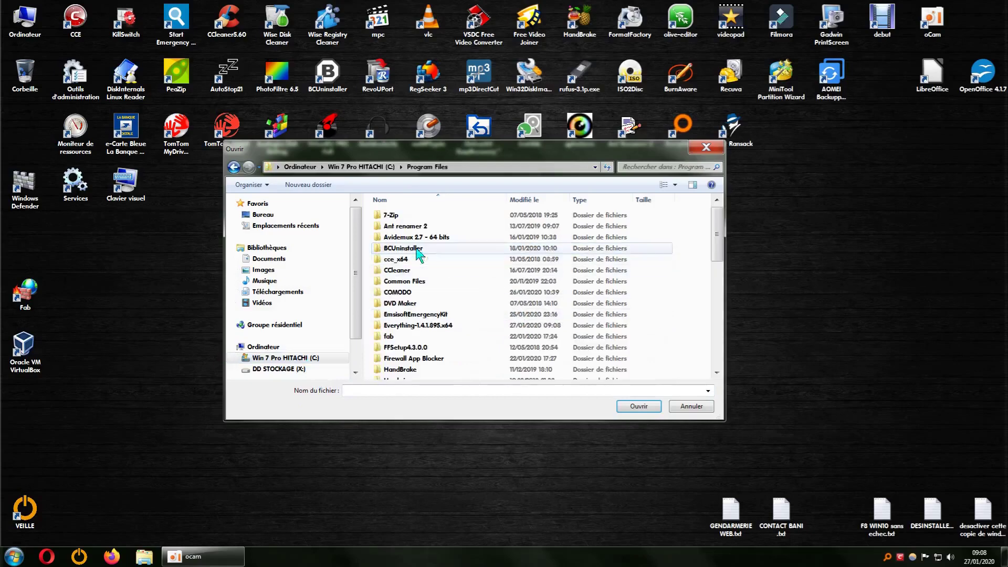
double_click(404, 292)
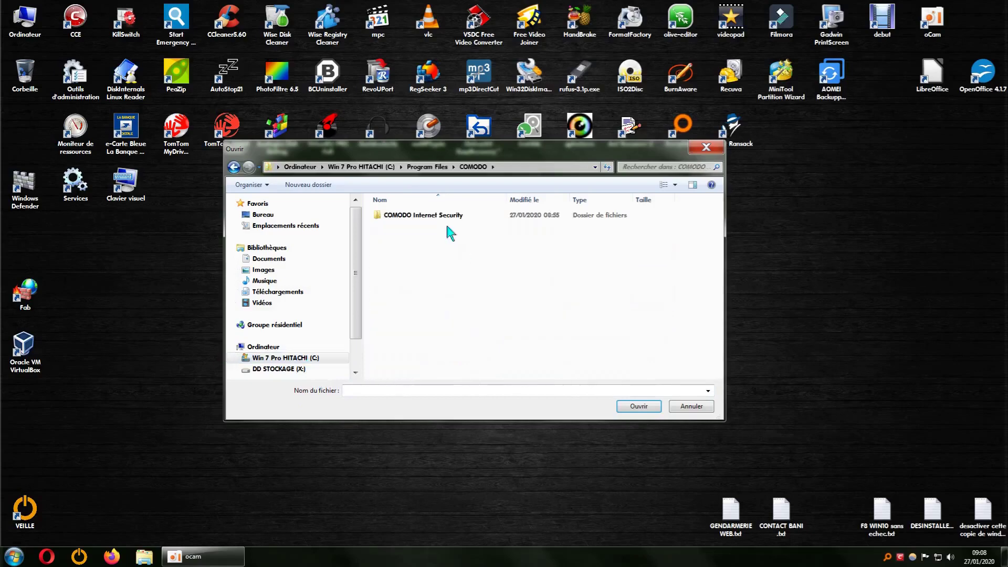
double_click(437, 217)
scroll(452, 262, "down", 4)
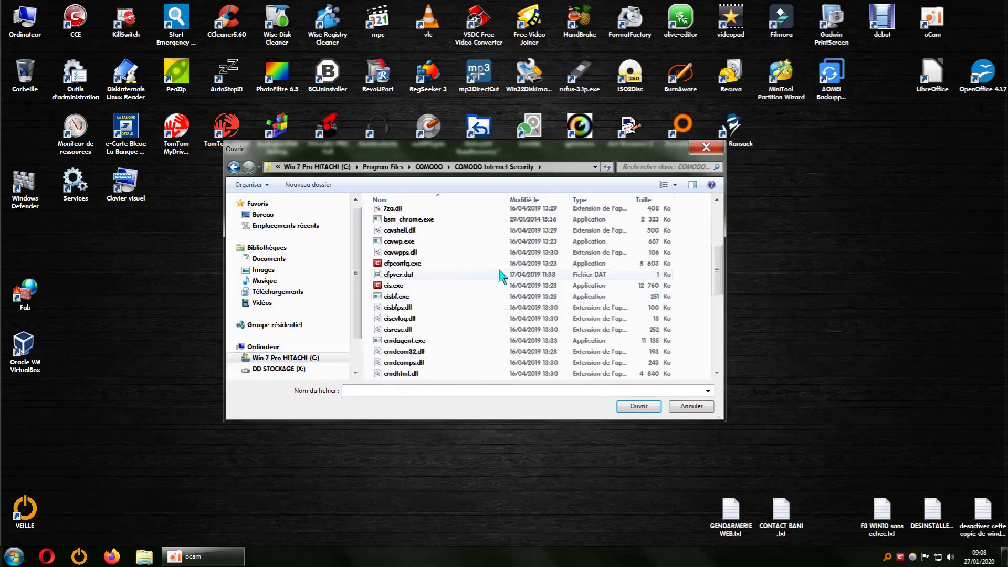
left_click(394, 287)
left_click(637, 406)
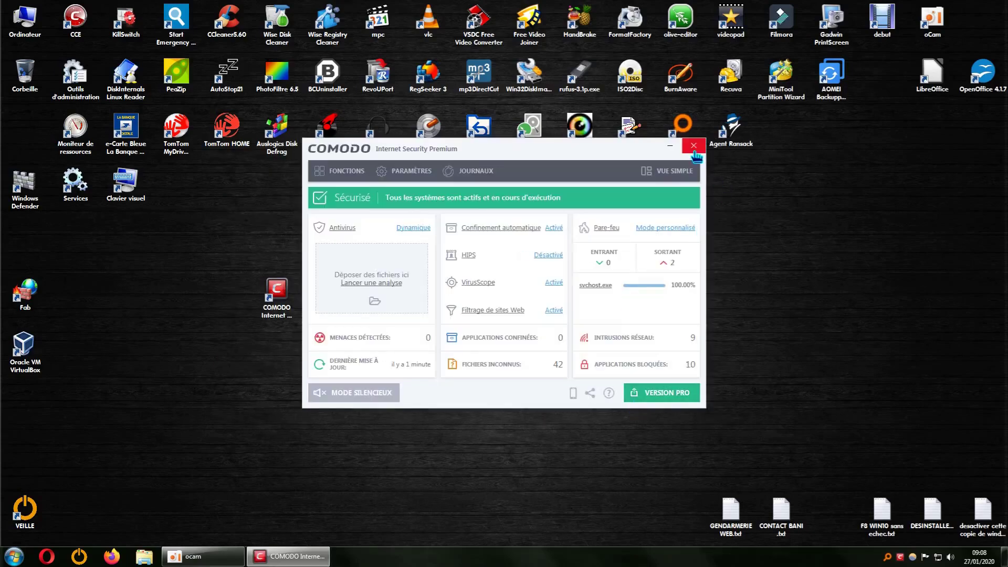
left_click(694, 147)
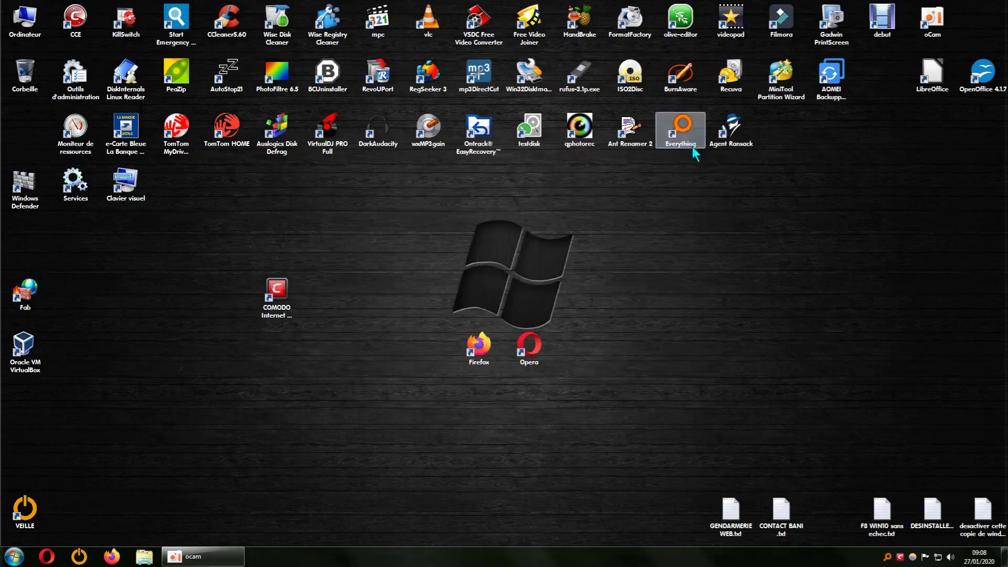
- Launch the COMODO desktop shortcut, relink it to cis.exe in the COMODO Internet Security folder, and close the program window
double_click(285, 289)
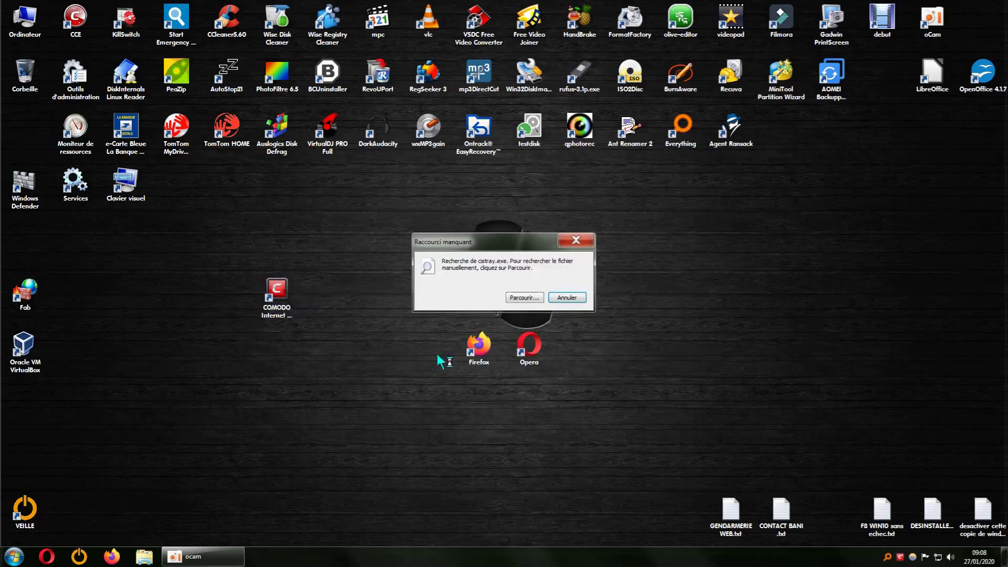
left_click(519, 297)
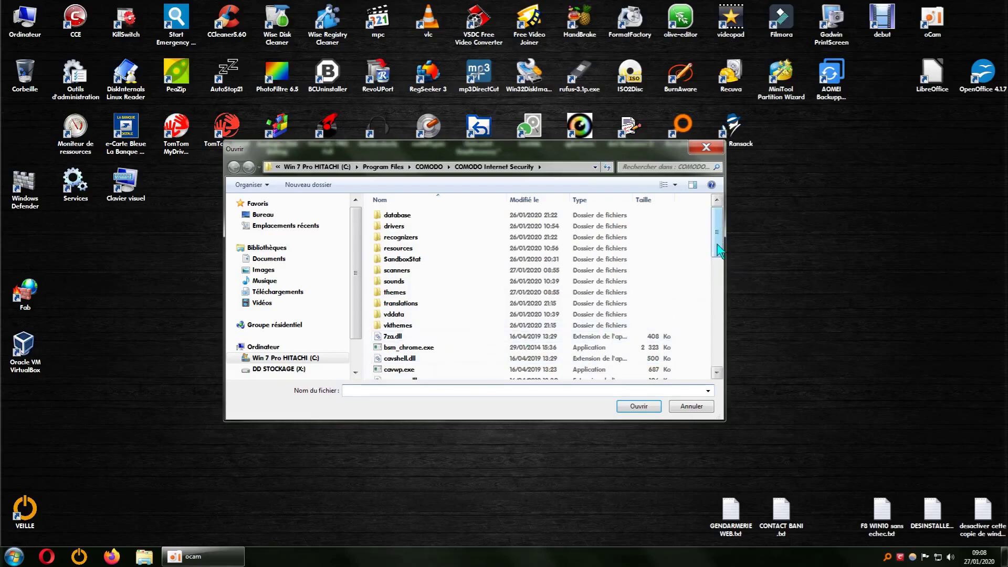
left_click_drag(719, 249, 719, 285)
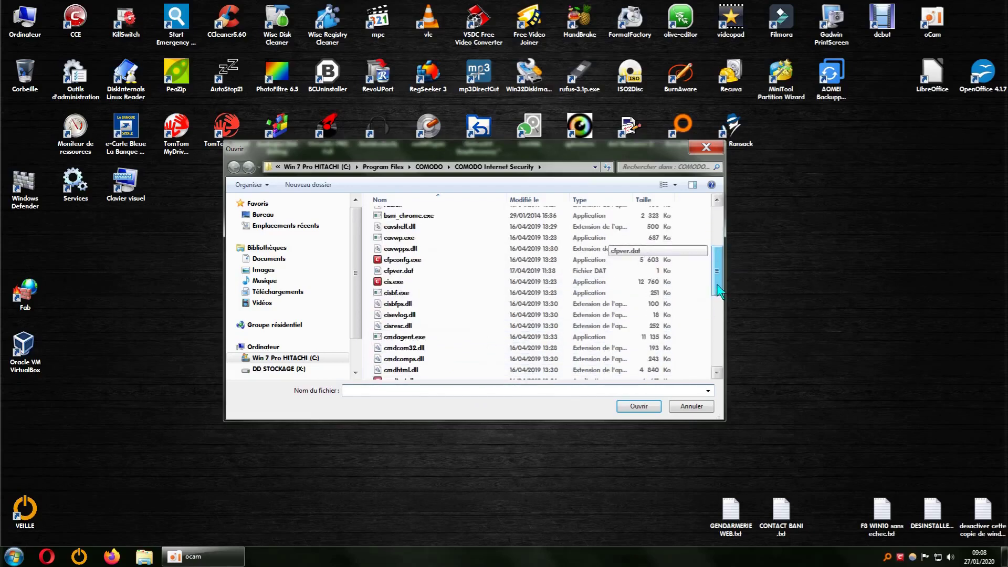
left_click(397, 284)
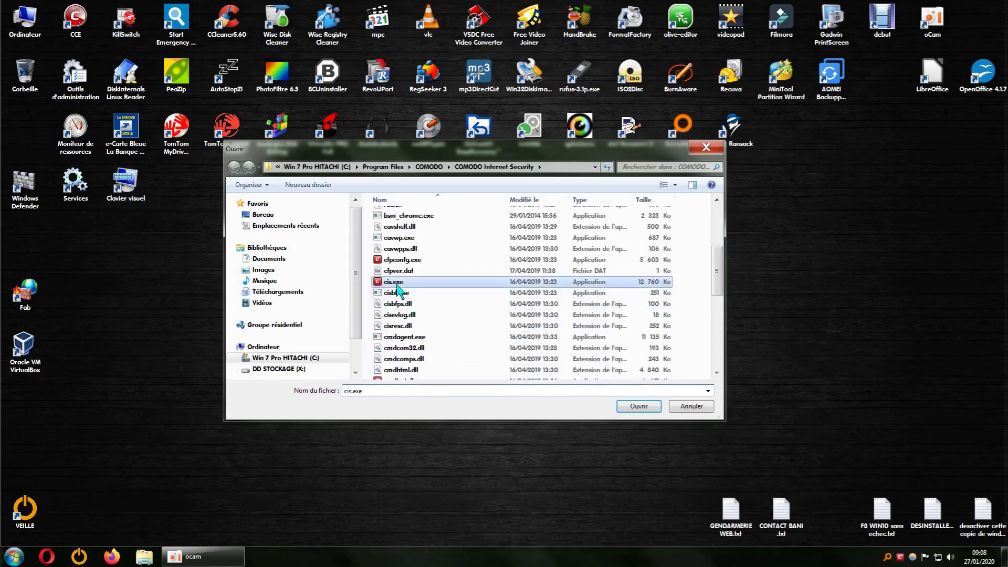
left_click(635, 408)
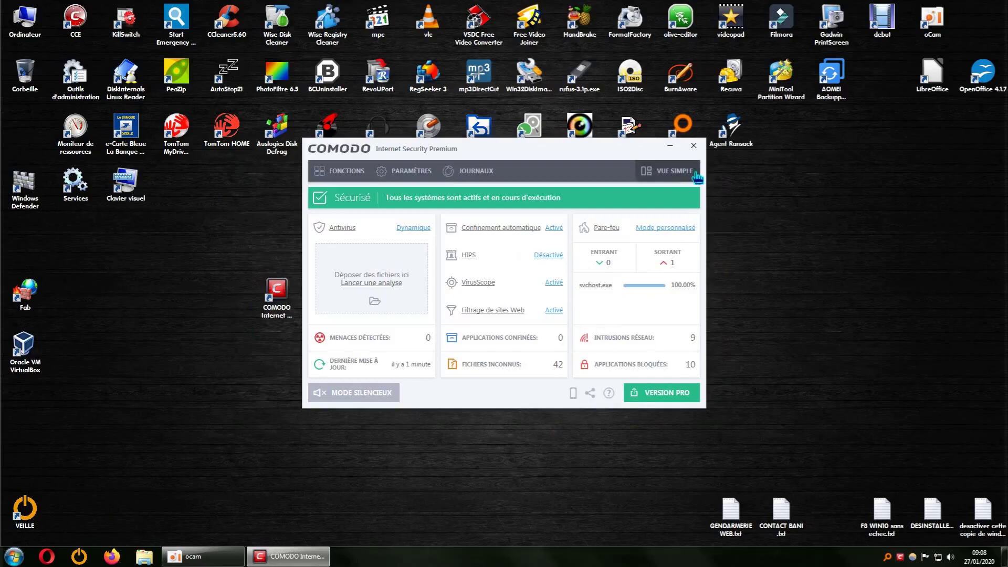
left_click(694, 146)
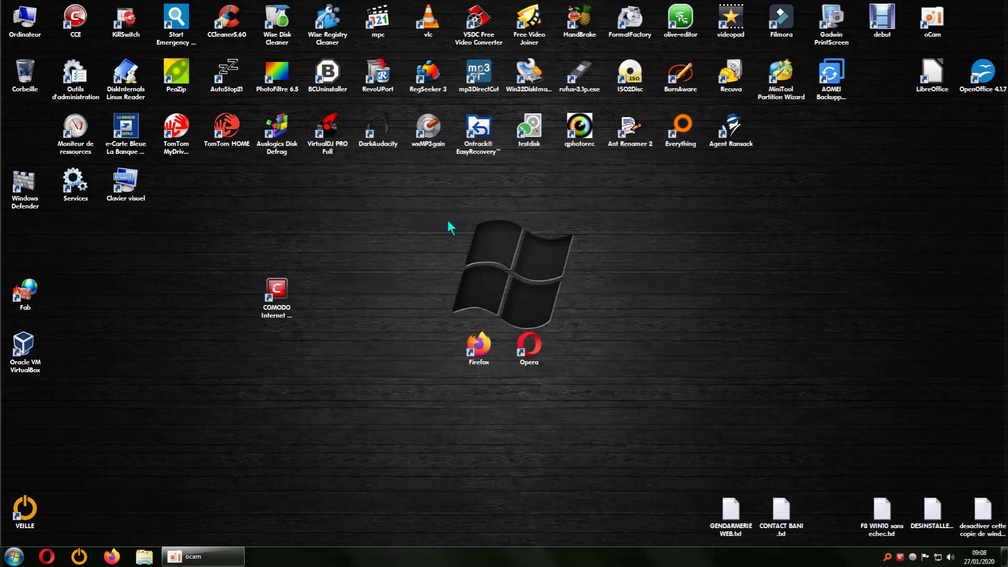
- Test the relinked desktop shortcut by launching COMODO twice and closing its window each time
right_click(395, 303)
left_click(426, 333)
double_click(282, 293)
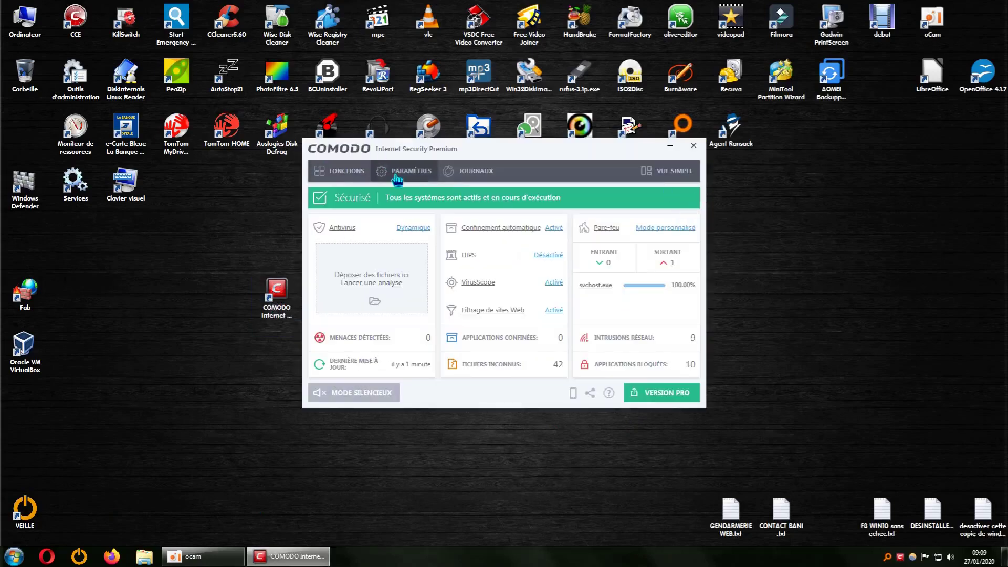
left_click(693, 148)
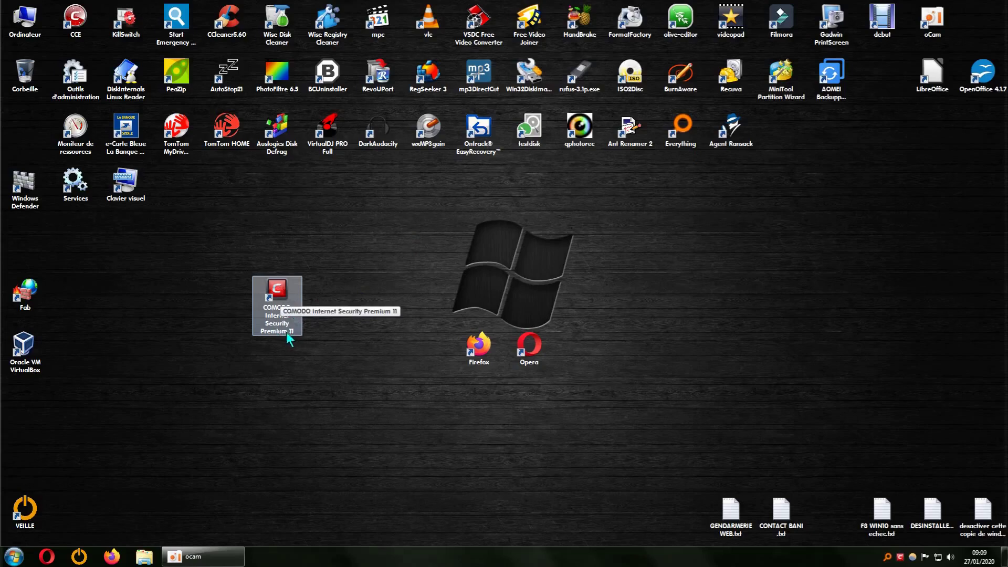
double_click(276, 292)
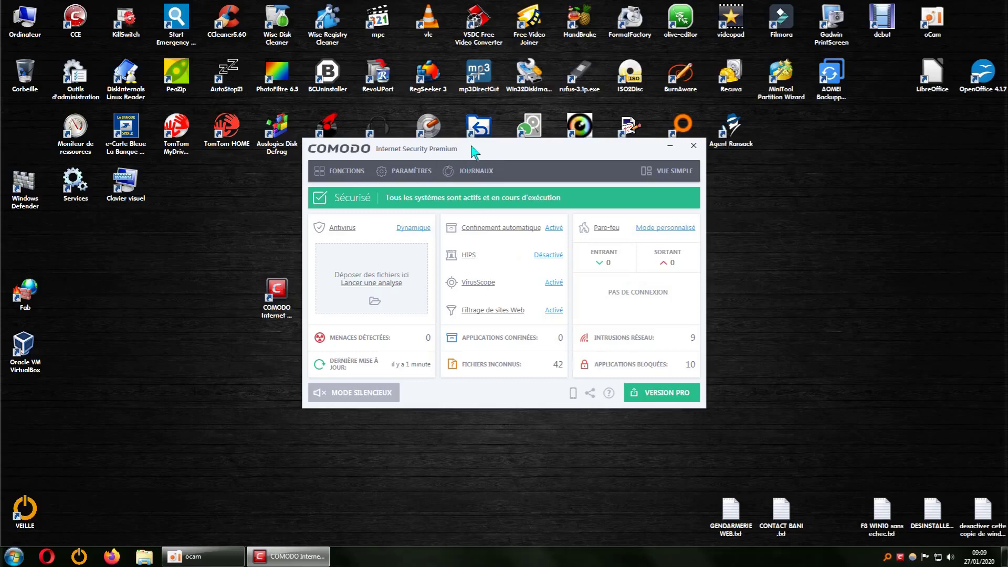
left_click_drag(469, 153, 538, 158)
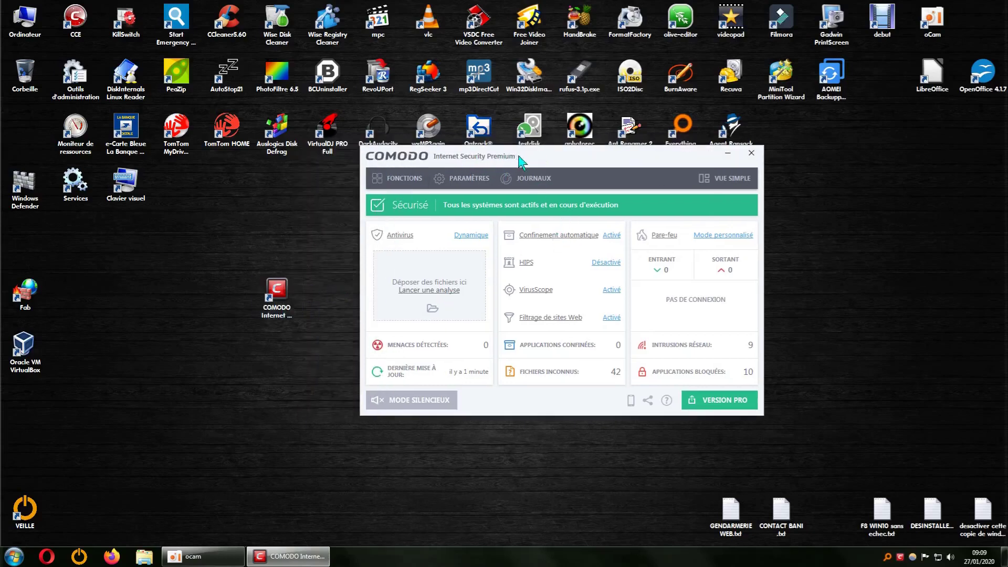
left_click(752, 154)
- Move the COMODO desktop shortcut into the first icon column, between Corbeille and Windows Defender
left_click(280, 291)
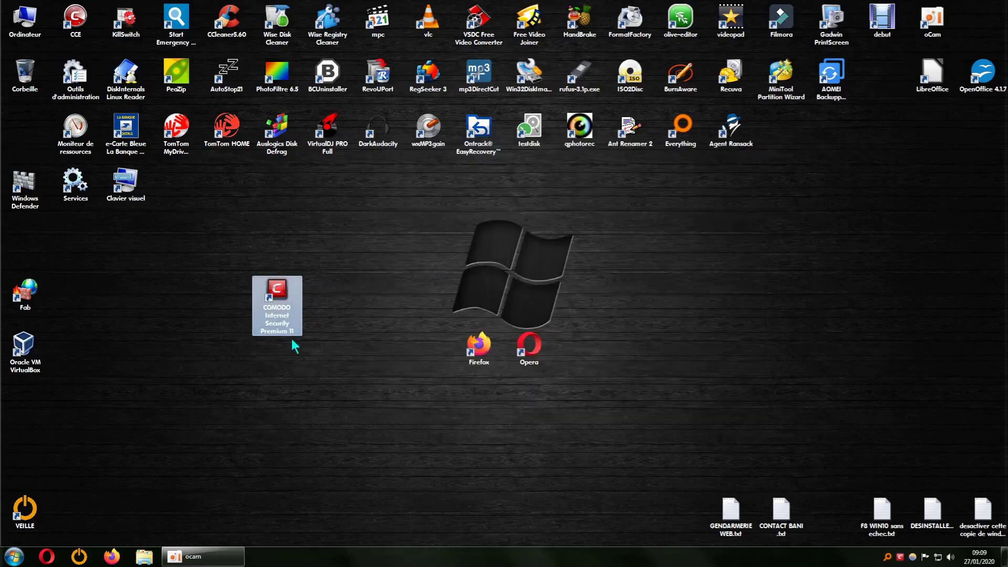
left_click_drag(278, 298, 30, 135)
left_click(289, 219)
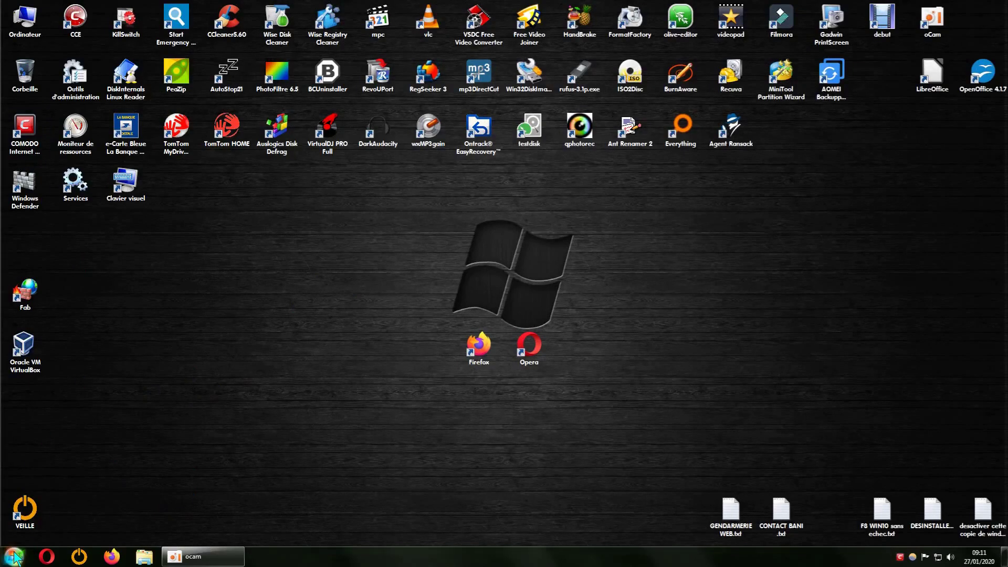
left_click(30, 134)
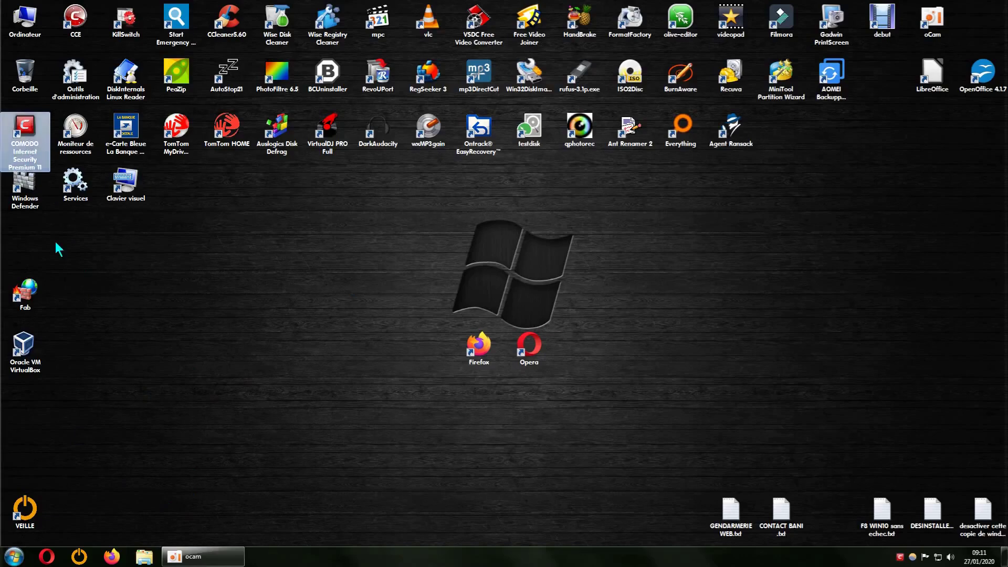
- Examine the target and general properties of the program-group COMODO Internet Security Premium 11 shortcut, moving the properties window aside
left_click(26, 549)
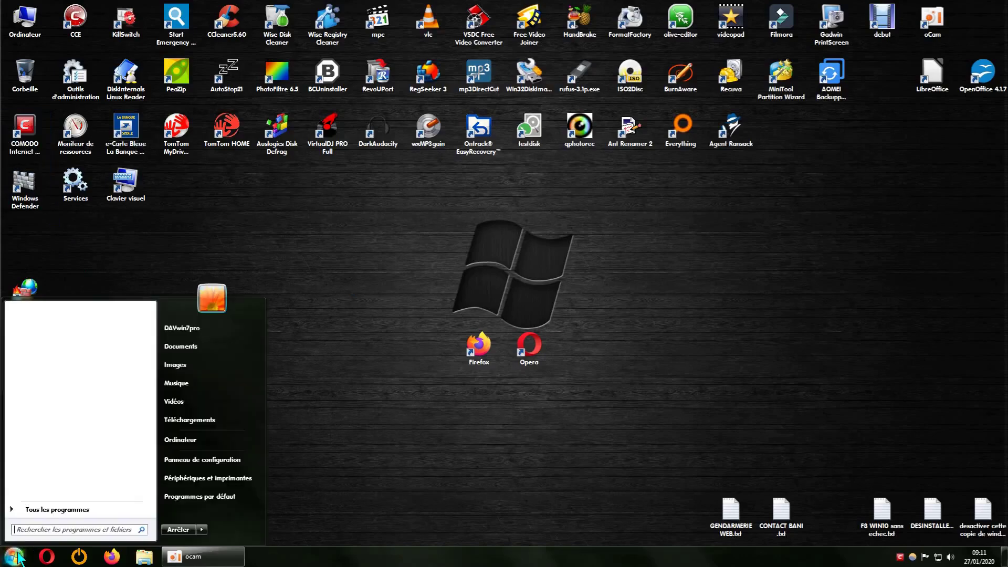
left_click(54, 509)
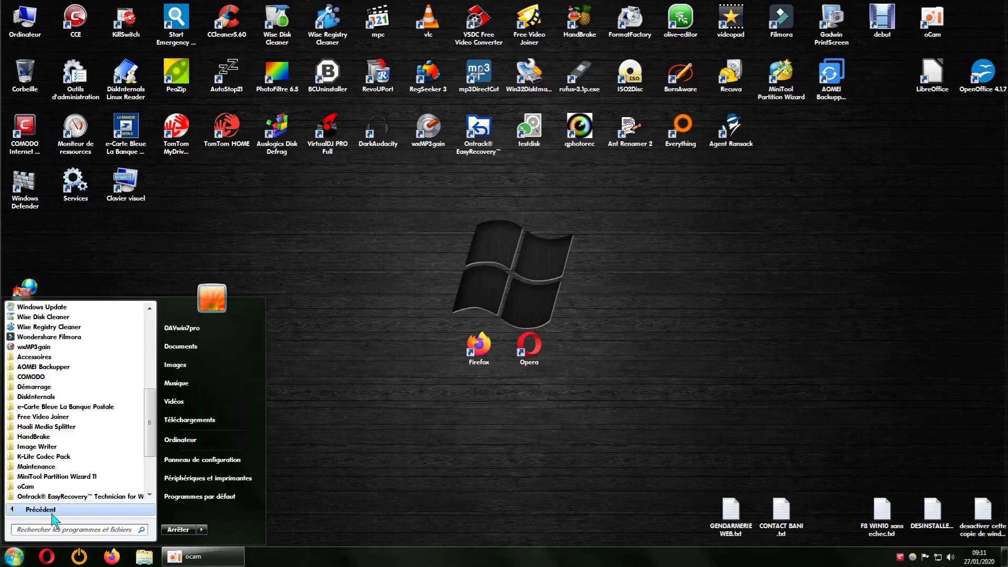
left_click(53, 377)
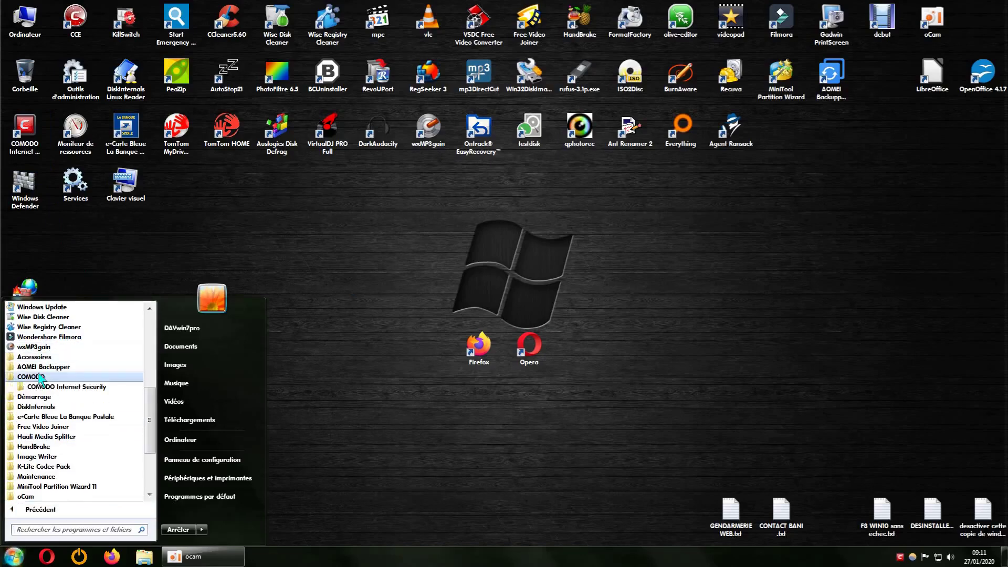
left_click(66, 387)
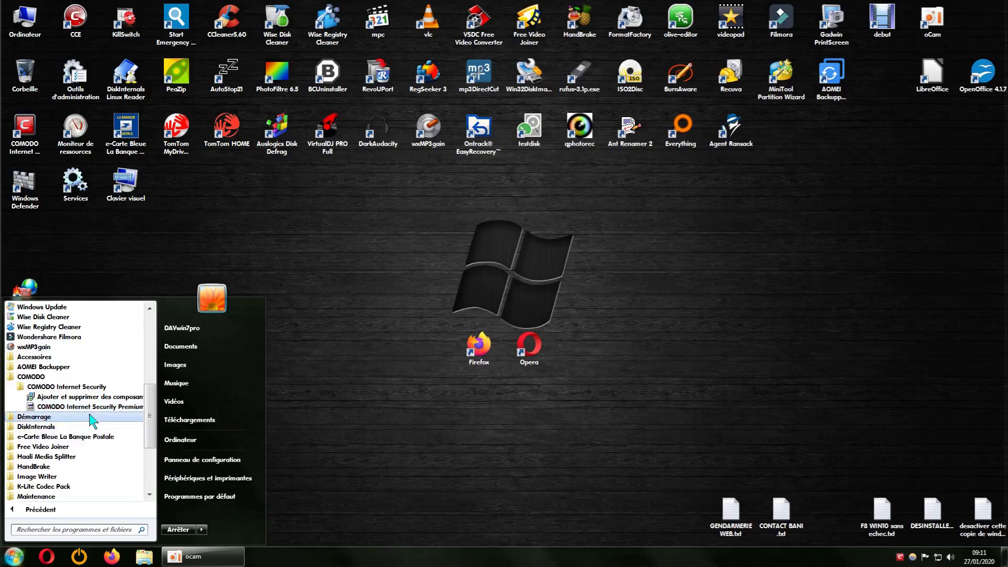
right_click(83, 409)
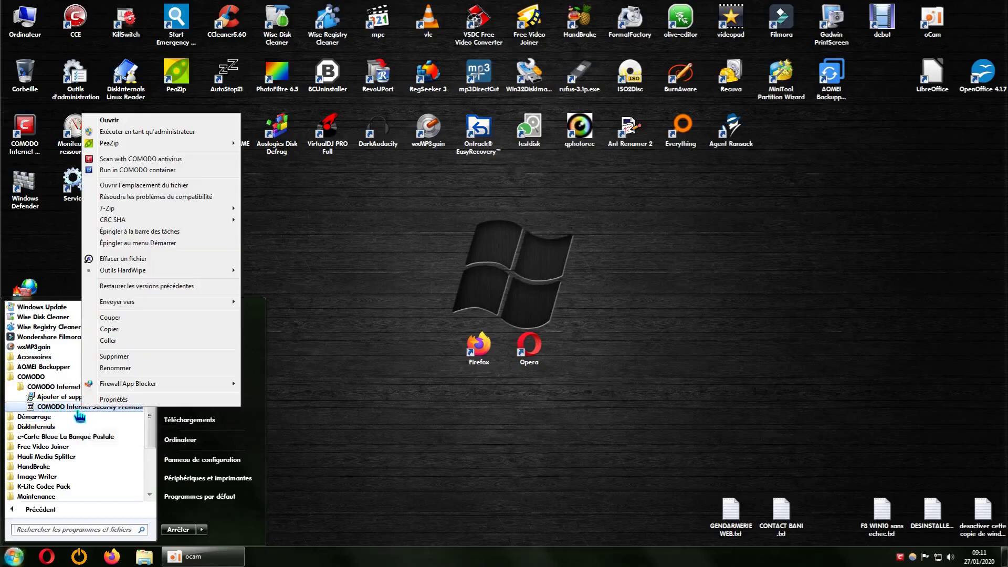
left_click(112, 399)
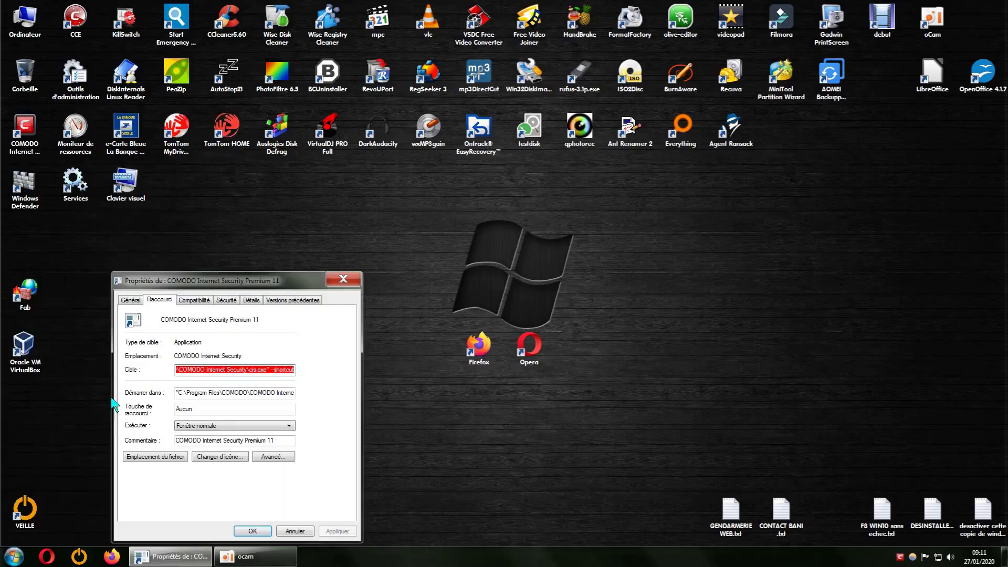
left_click(132, 301)
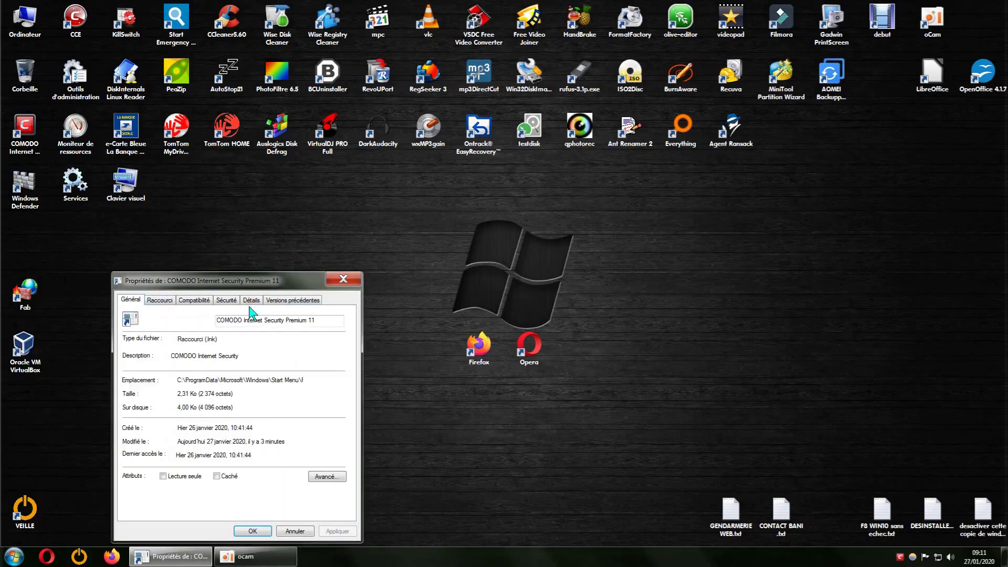
left_click_drag(276, 278, 914, 266)
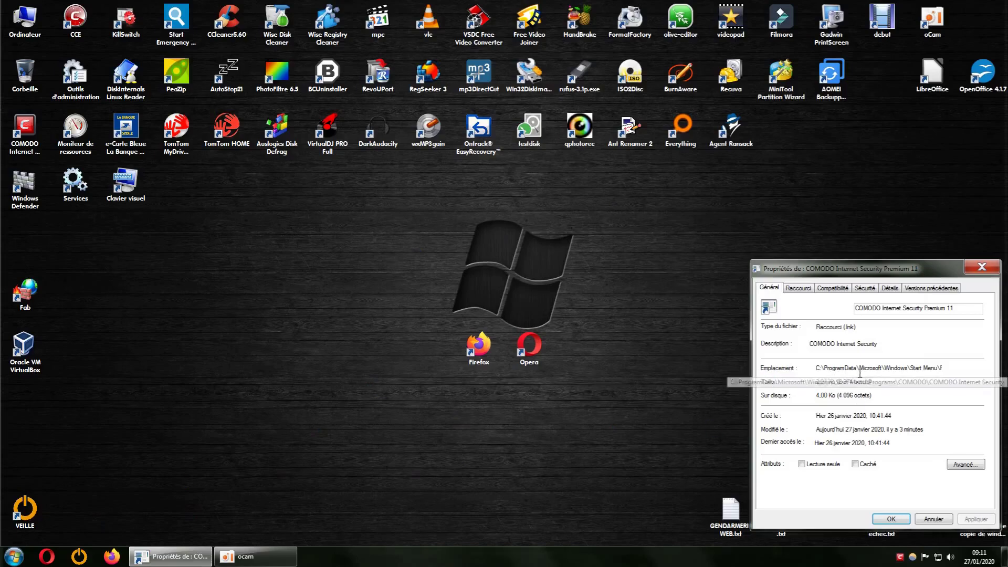
- Copy the COMODO Internet Security Premium 11 desktop shortcut
right_click(26, 134)
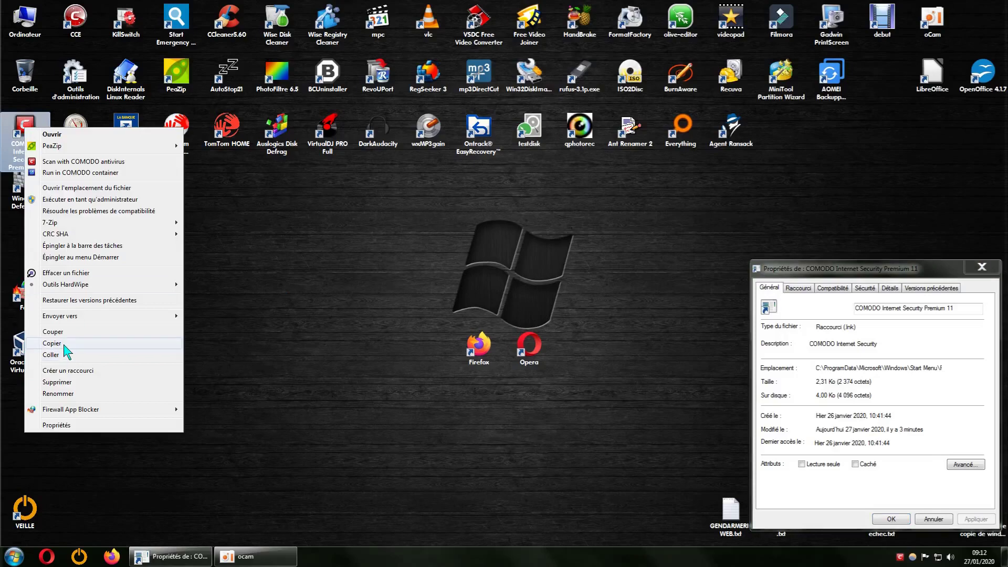
left_click(64, 345)
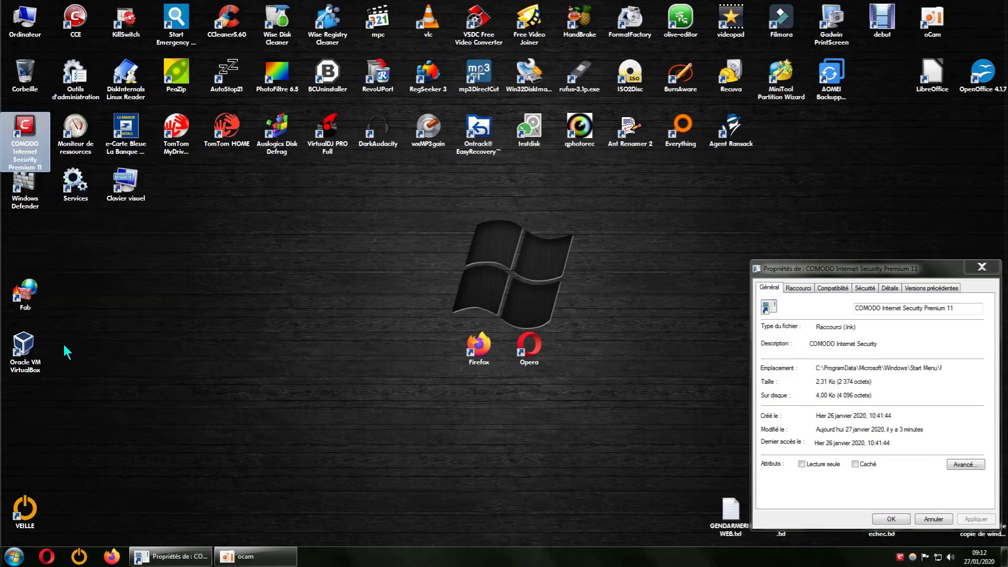
right_click(21, 125)
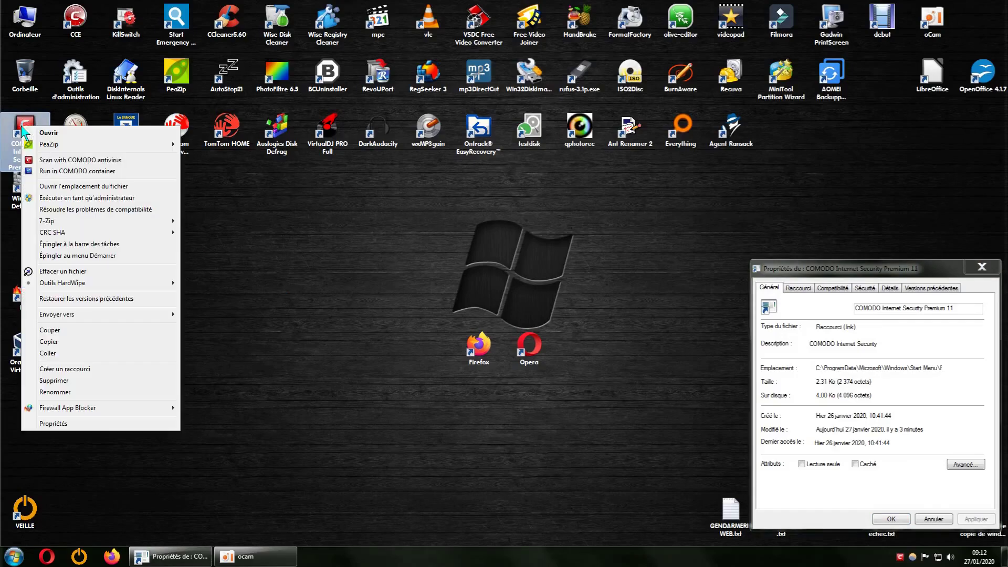
left_click(65, 345)
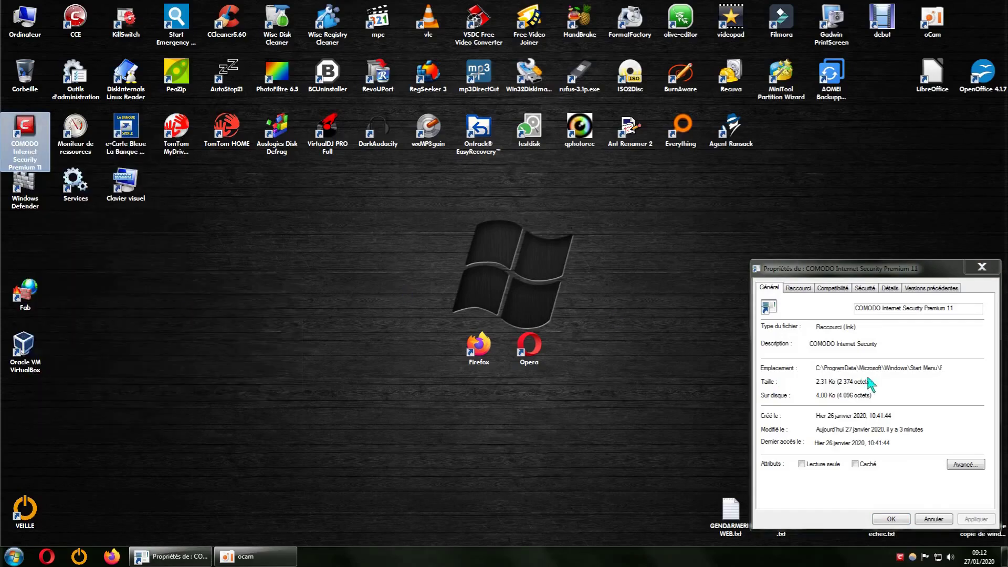
- Browse to C:\ProgramData\Microsoft\Windows in a file window, positioned so the shortcut's properties stay readable
double_click(23, 26)
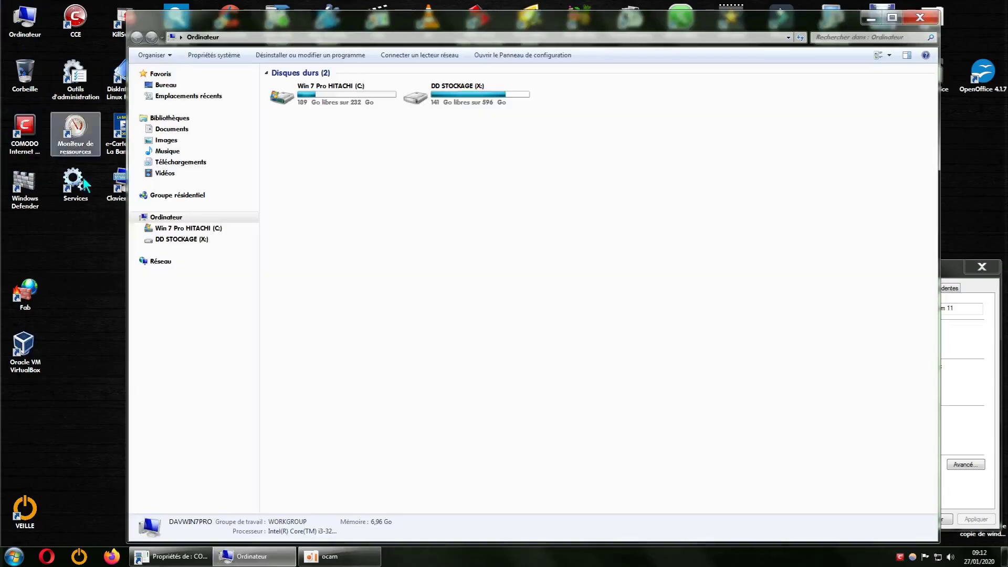
double_click(317, 107)
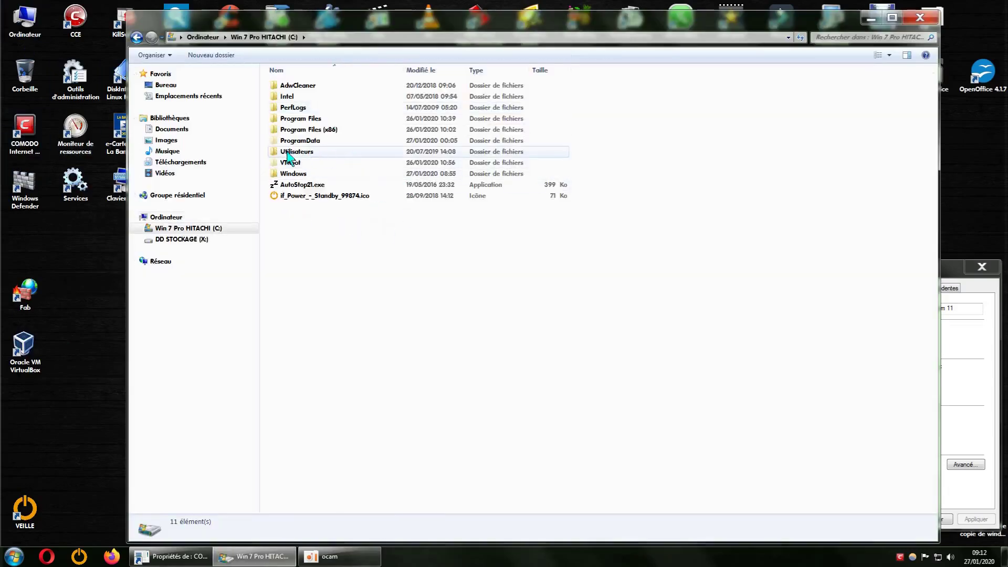
left_click(313, 142)
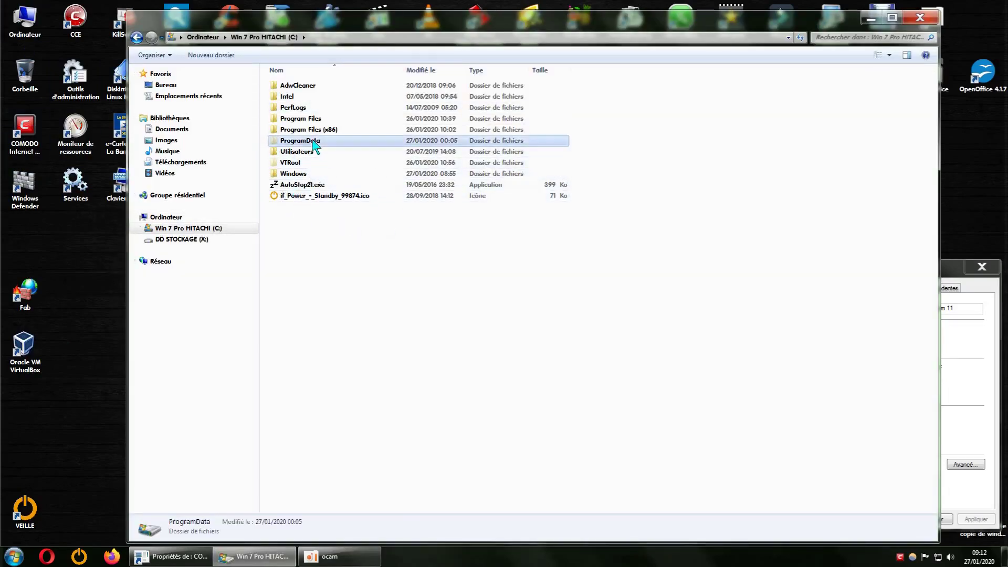
double_click(313, 142)
left_click_drag(688, 29, 548, 53)
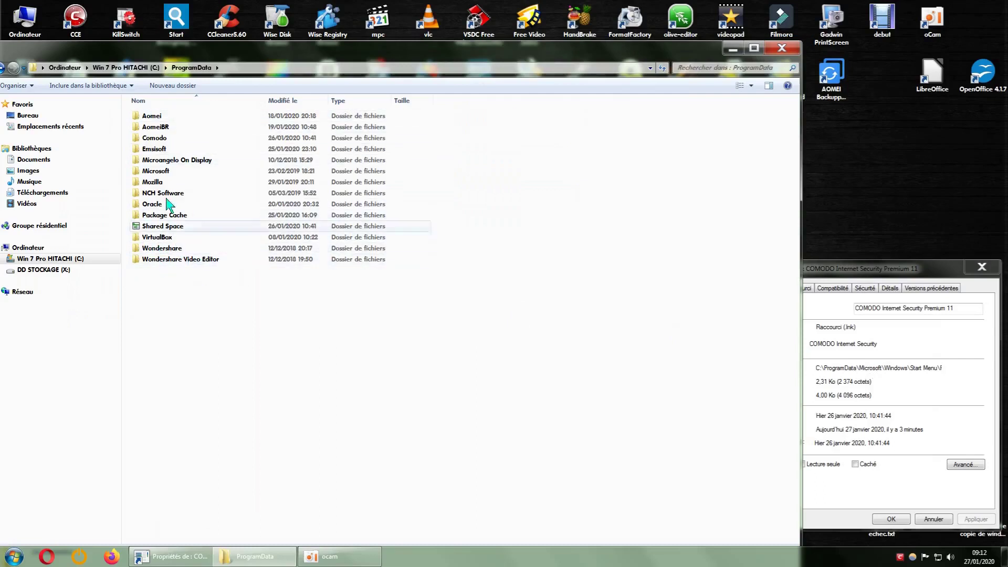
double_click(162, 171)
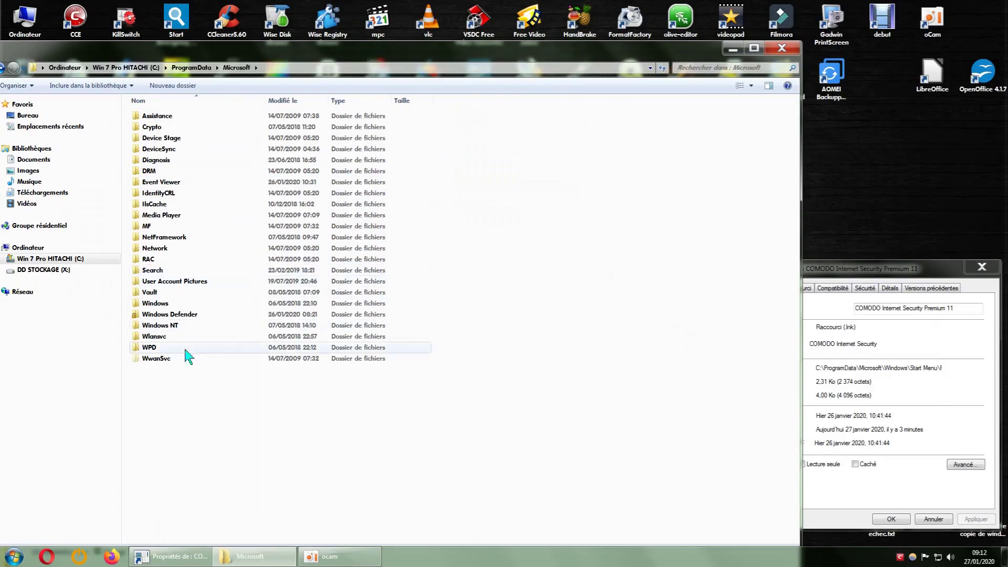
double_click(166, 308)
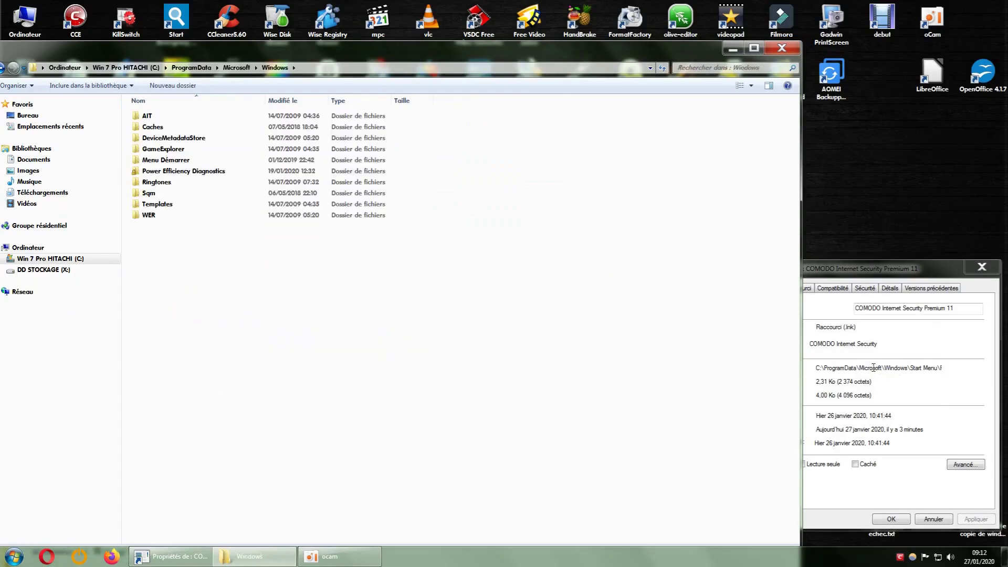
- Check the location path in the shortcut's properties against the folders, opening Menu Démarrer and moving the properties window over the file window
left_click_drag(874, 367, 905, 368)
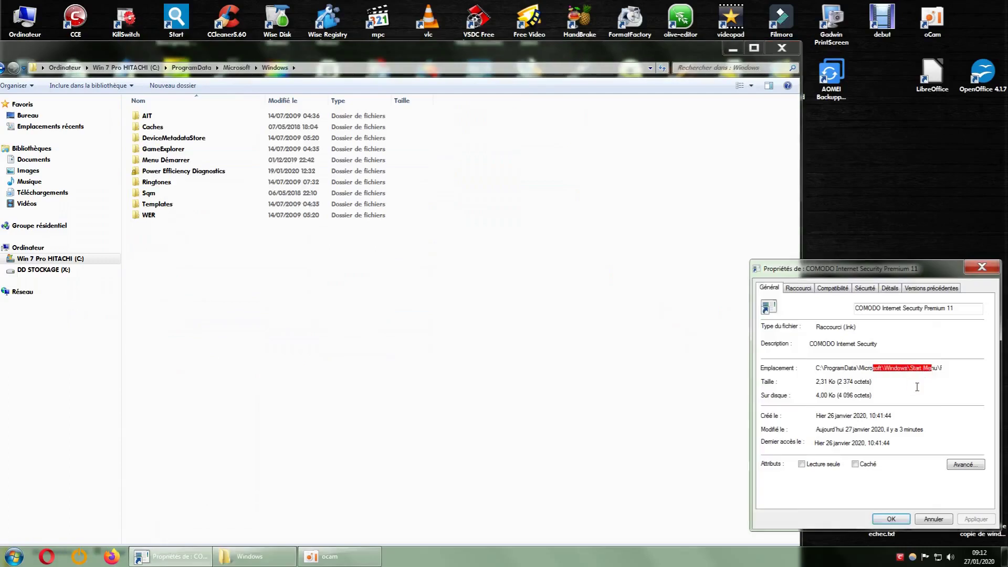
left_click(917, 387)
left_click_drag(909, 374, 934, 372)
left_click(943, 398)
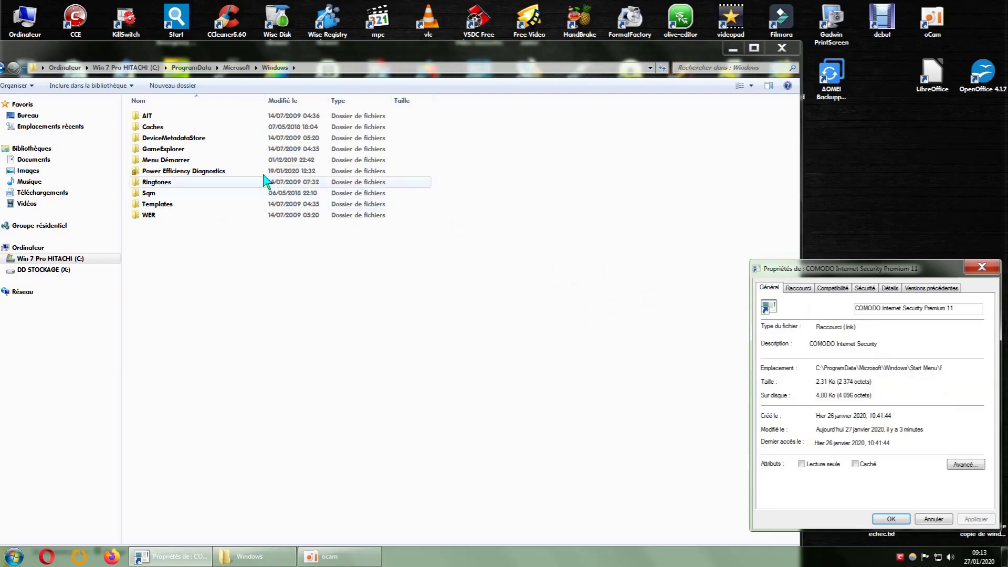
double_click(167, 160)
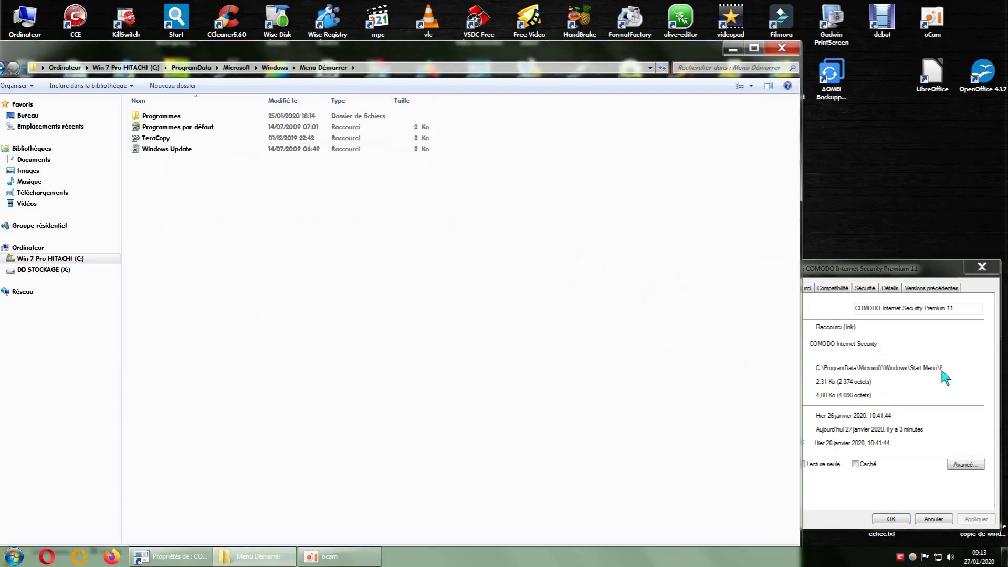
left_click_drag(916, 270, 680, 141)
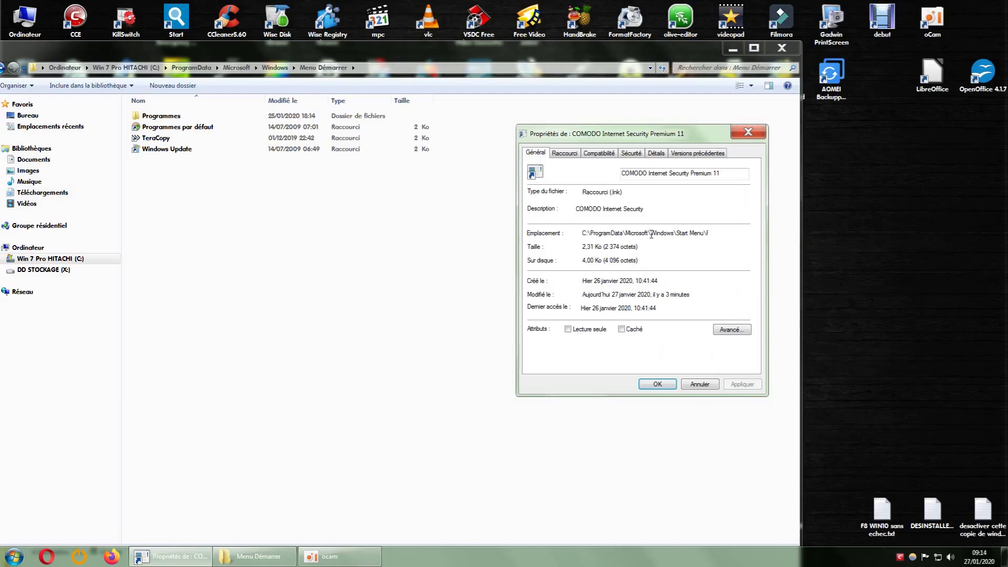
- Browse through Programmes and COMODO to the COMODO Internet Security folder, and move the file window clear of the desktop shortcut
double_click(195, 117)
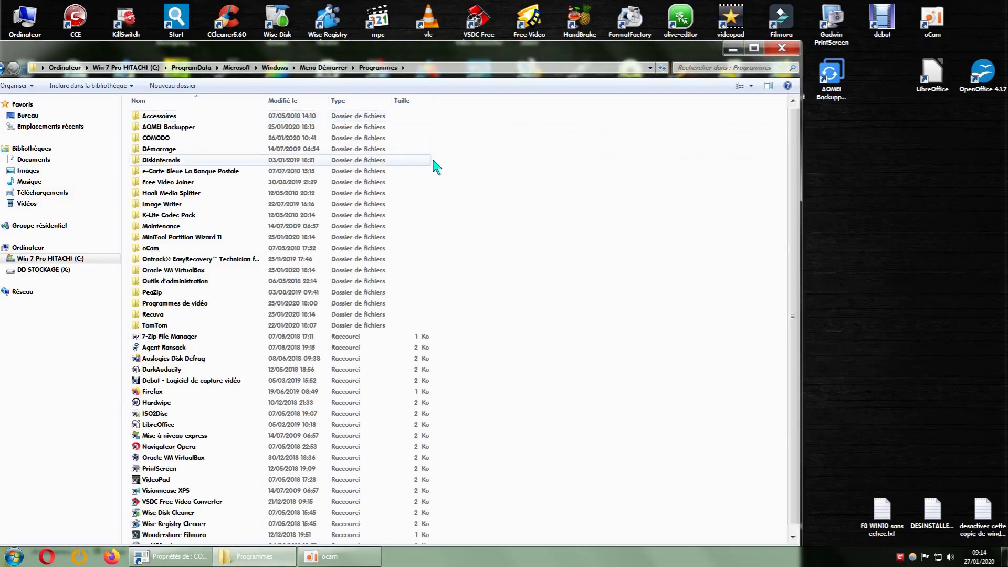
double_click(165, 138)
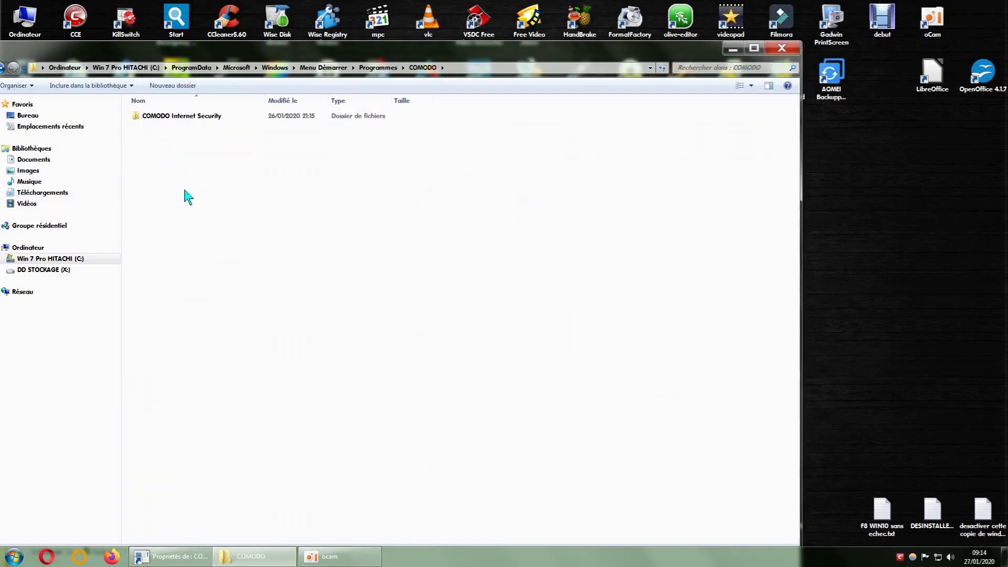
double_click(199, 119)
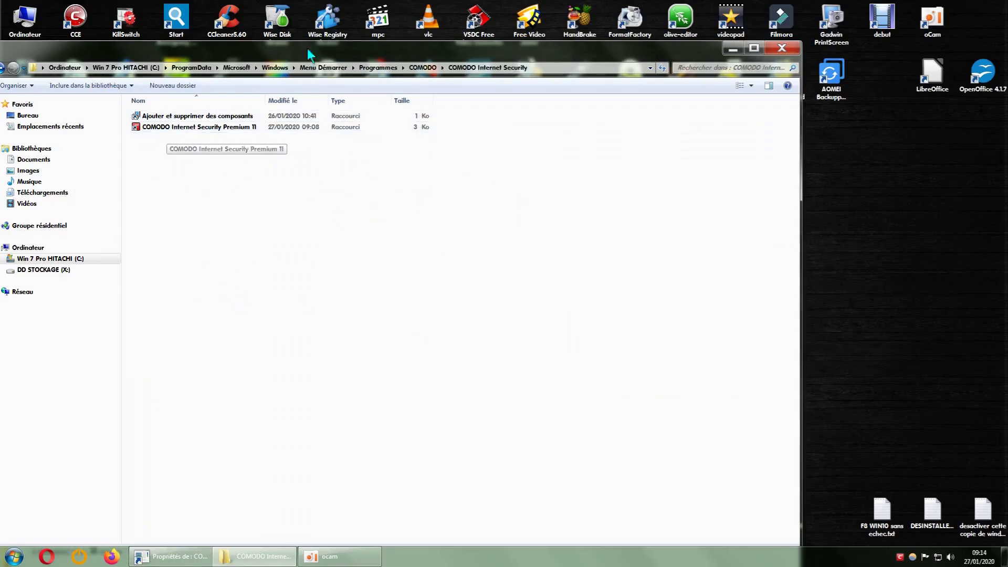
left_click_drag(319, 47, 475, 38)
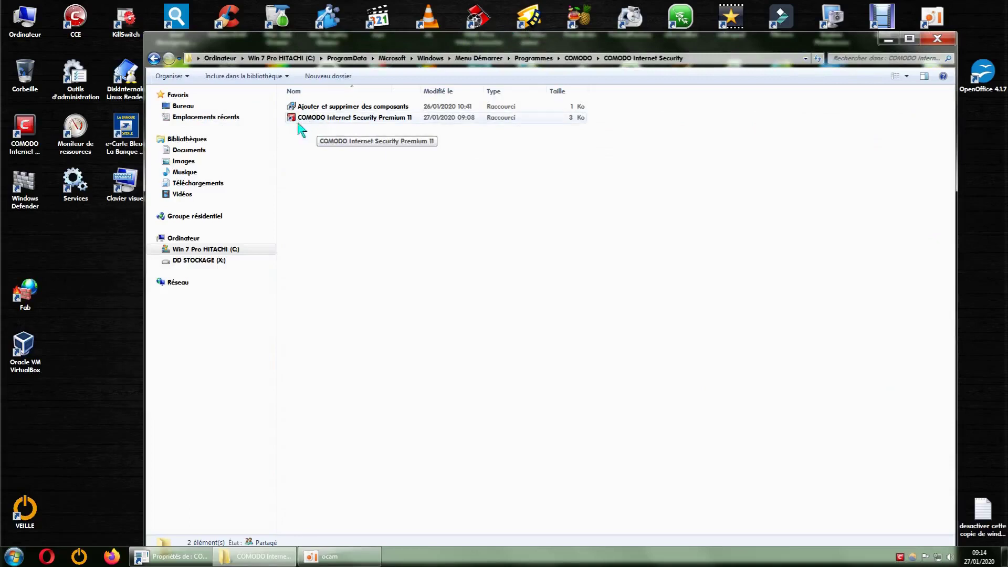
- Compare the folder with the Start menu's COMODO Internet Security program group, and close the menu and the folder window
left_click(14, 558)
left_click(56, 510)
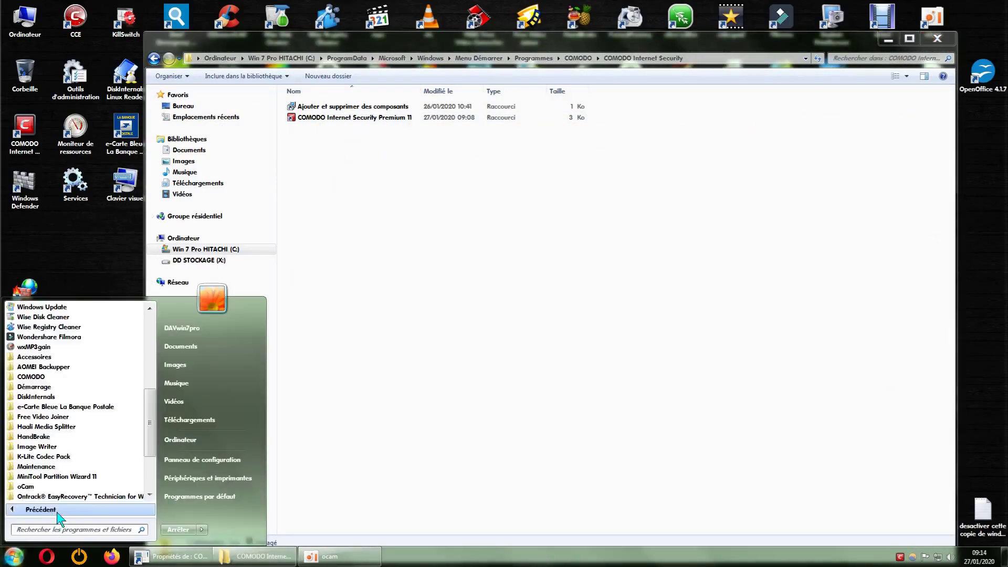
left_click(42, 378)
left_click(31, 387)
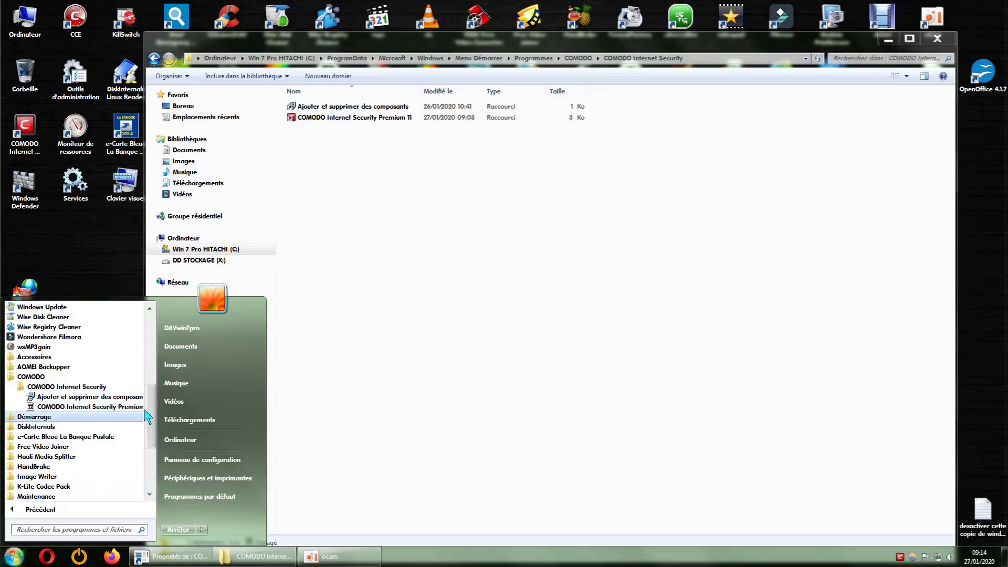
left_click(443, 252)
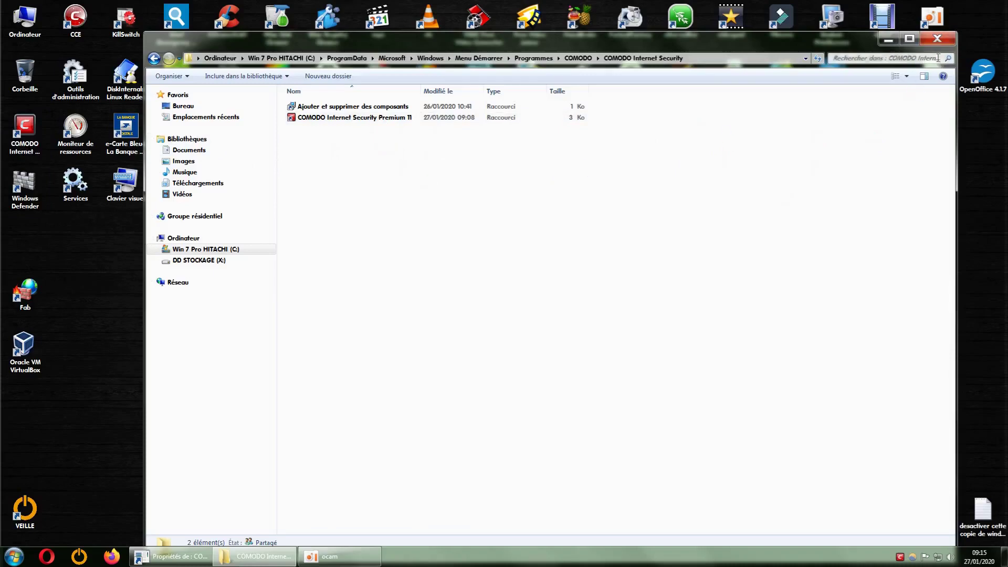
left_click(938, 37)
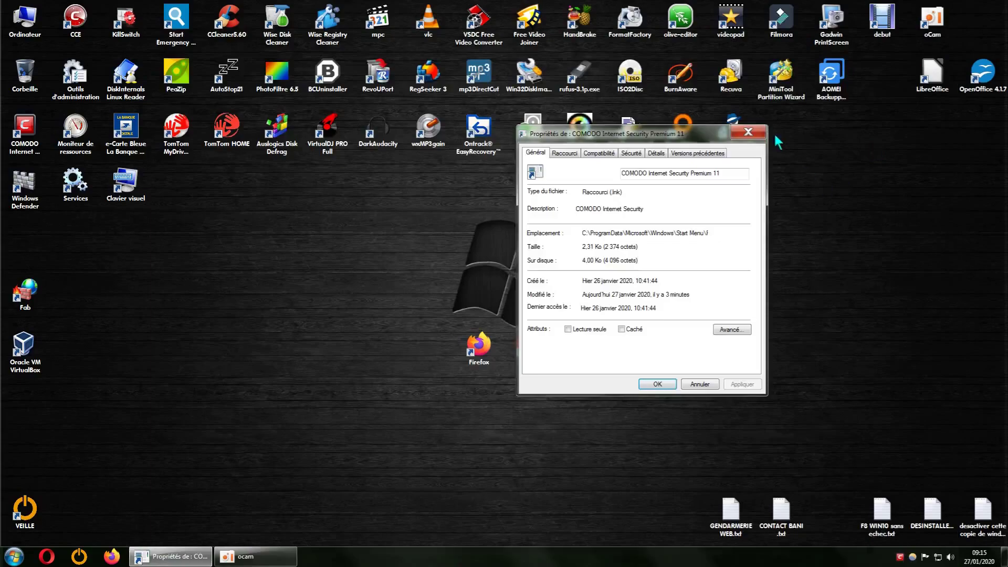